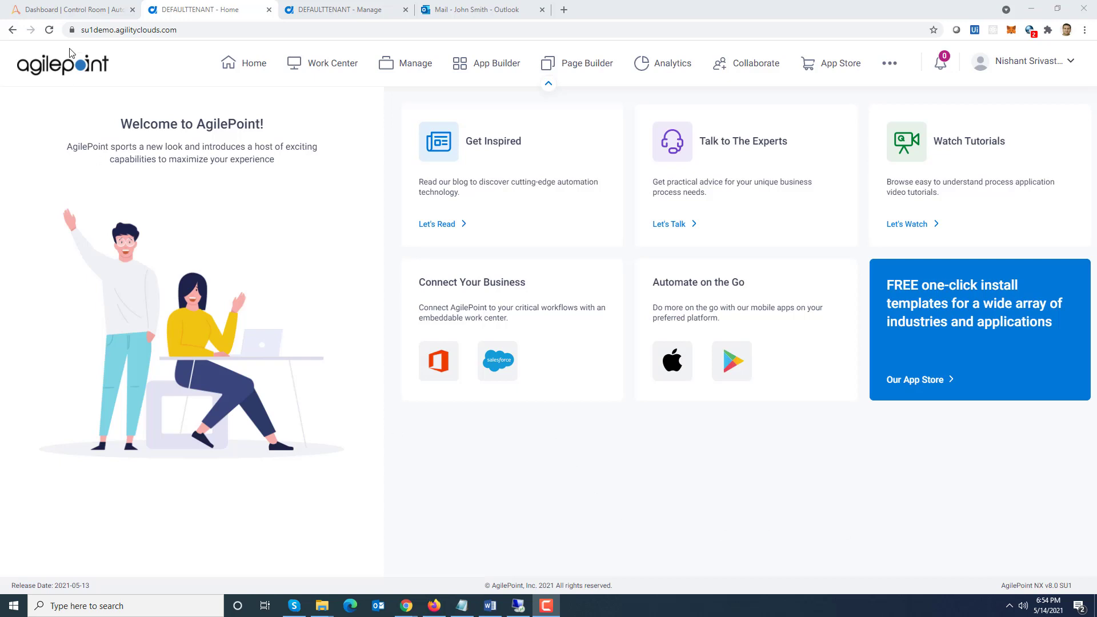
# In the Automation Anywhere Control Room, open the Tax Controversy Tracker task bot, review its flow and variables, and return to the bot list
pyautogui.click(72, 12)
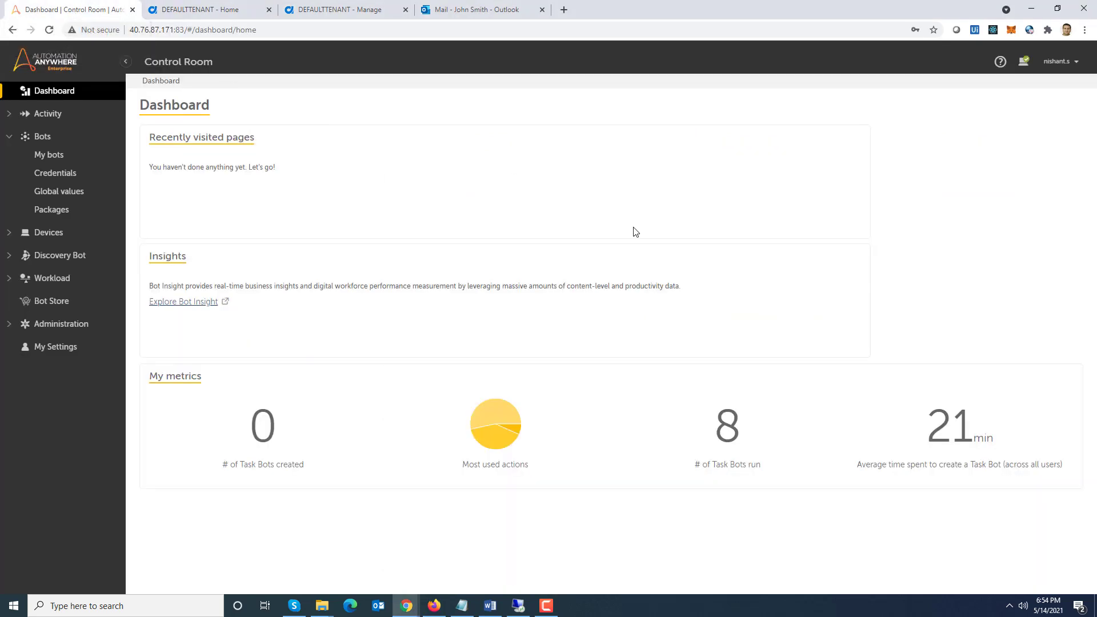
pyautogui.click(50, 161)
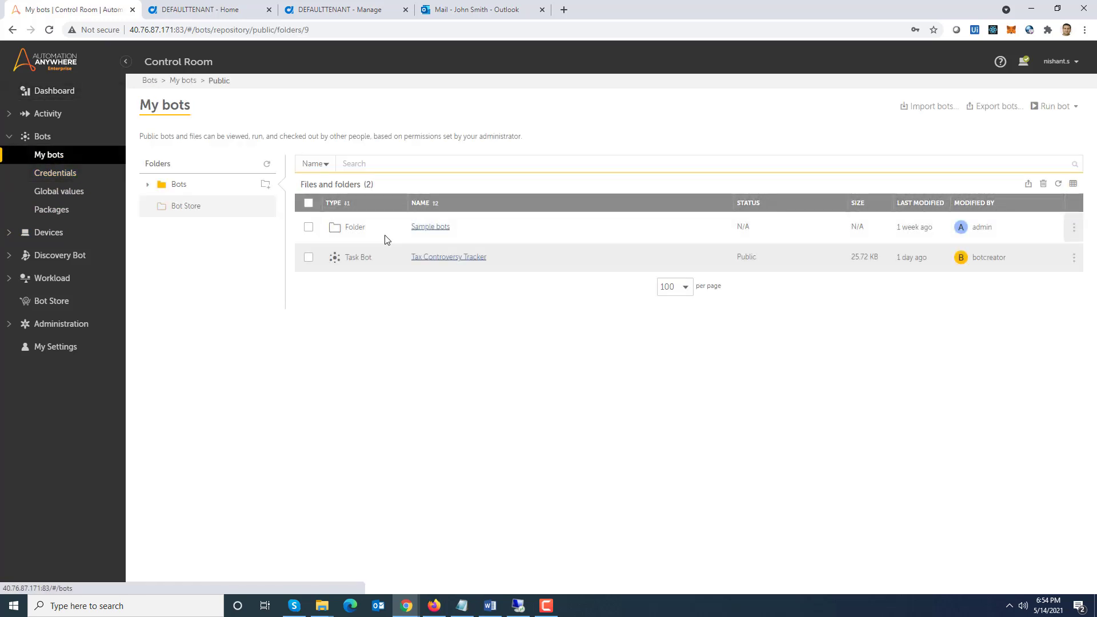
pyautogui.click(461, 265)
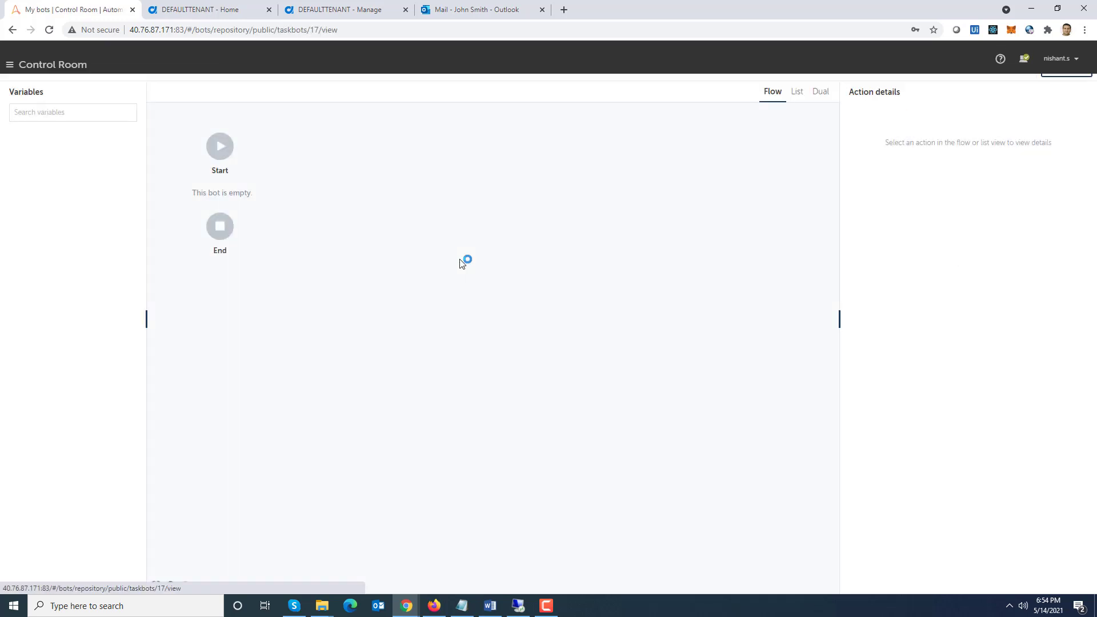
pyautogui.moveTo(409, 350); pyautogui.dragTo(519, 343)
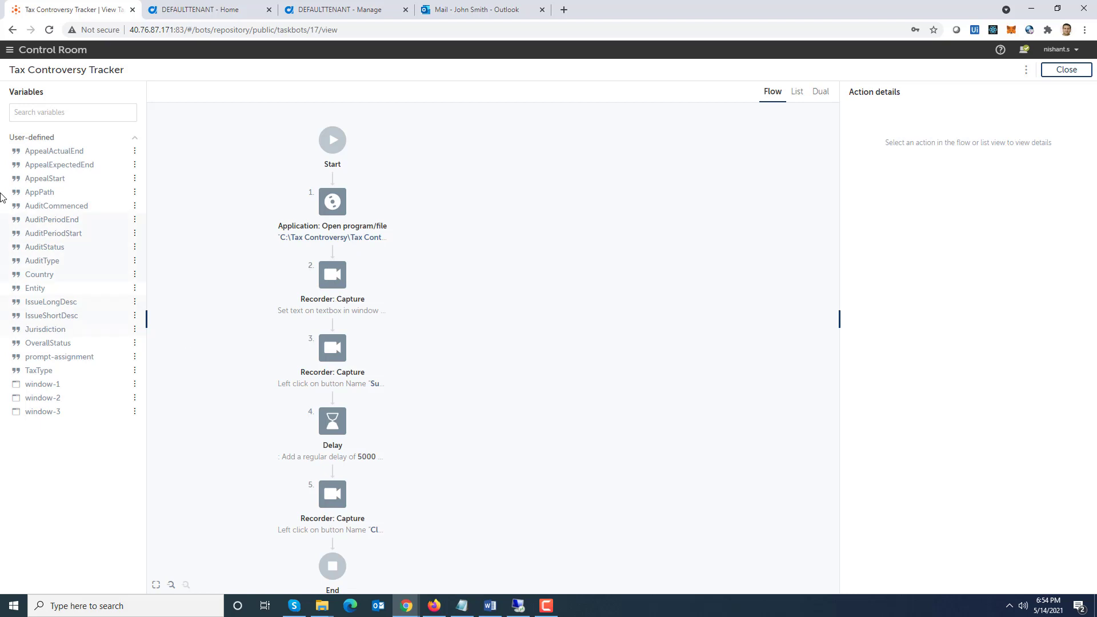
pyautogui.moveTo(72, 359)
pyautogui.click(12, 30)
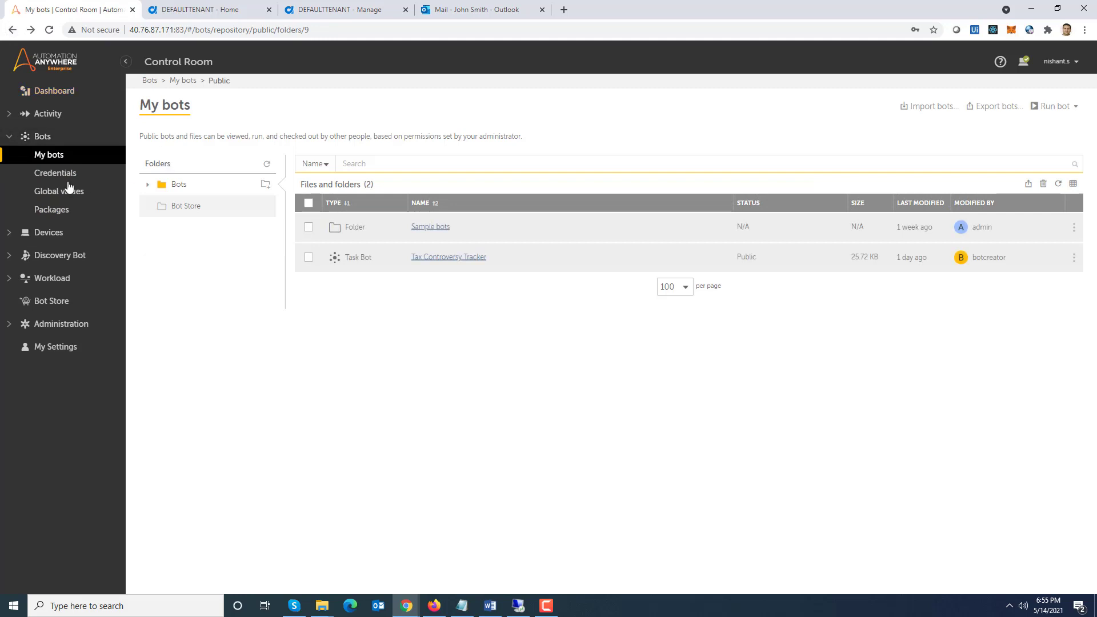
# View the Control Room's historical bot activity and the signed-in account's profile settings
pyautogui.click(25, 111)
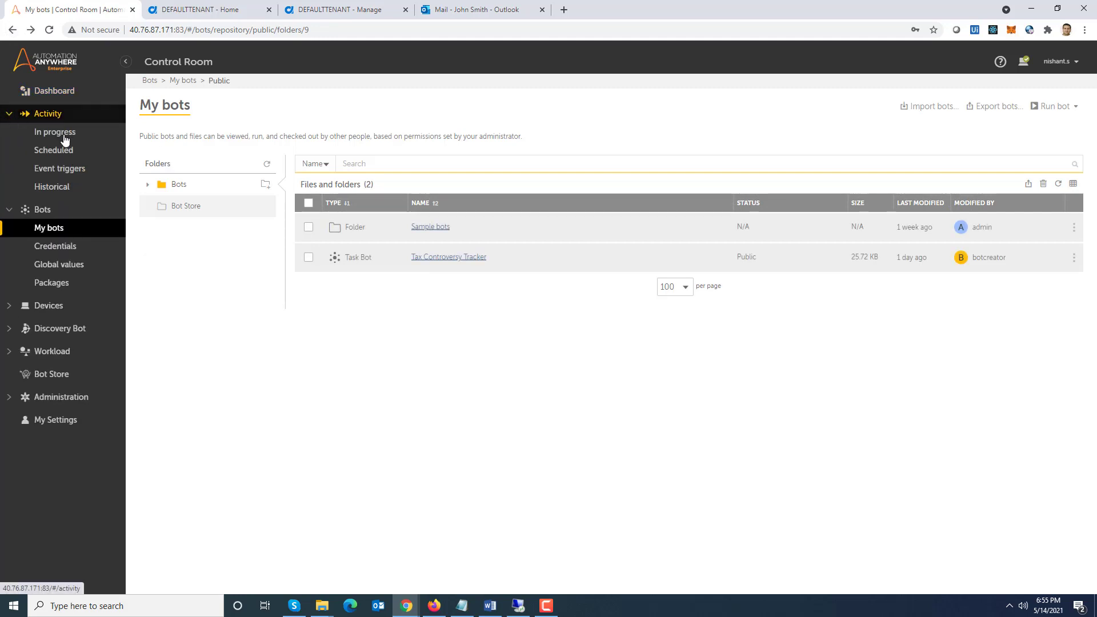
pyautogui.click(52, 189)
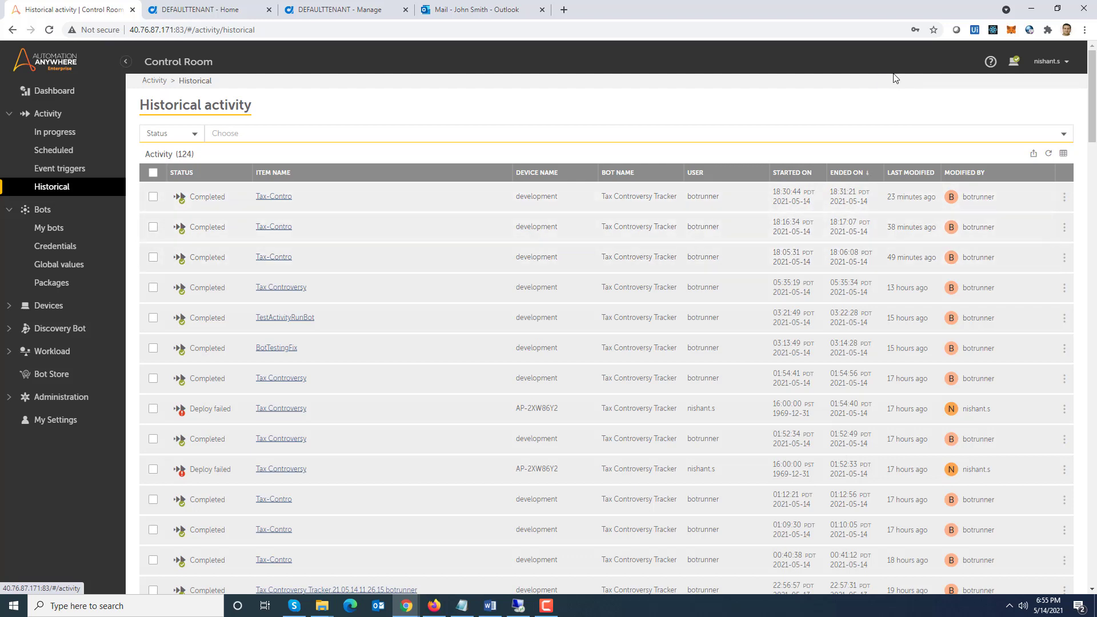
pyautogui.click(1064, 69)
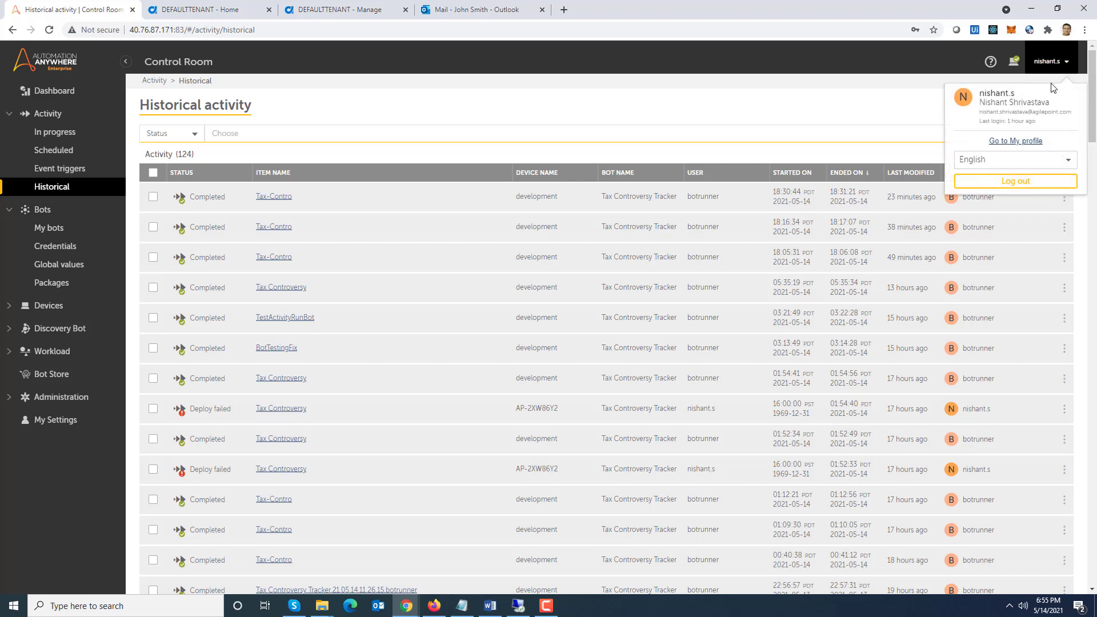
pyautogui.click(1030, 143)
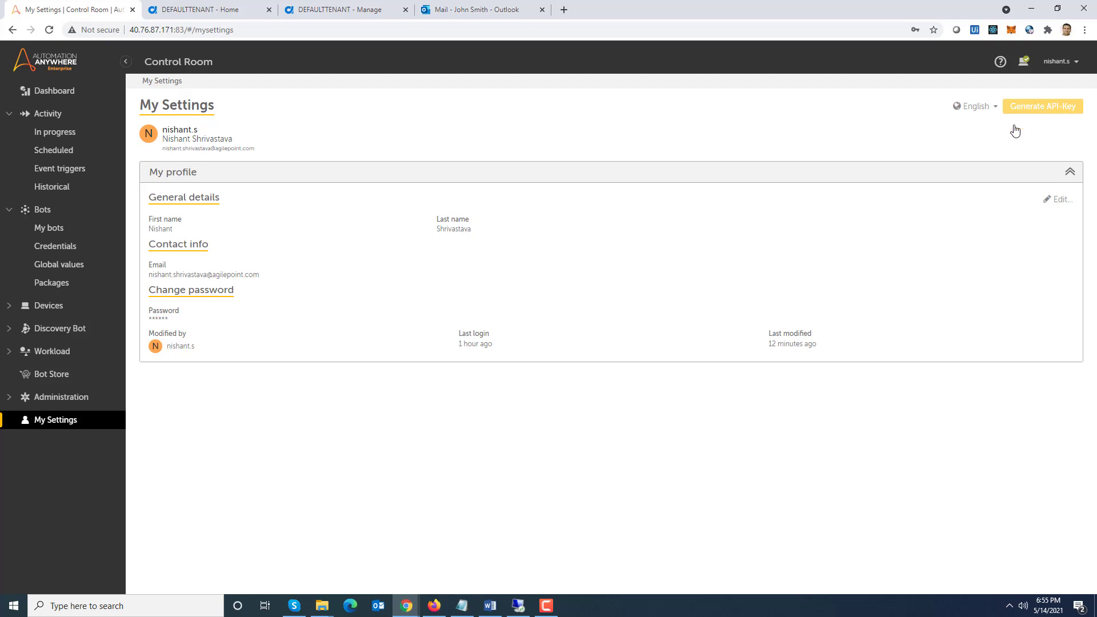
# In AgilePoint's global access tokens, open the Automation Anyhwere Tax Controversy token for editing and agree to generate a new access token
pyautogui.click(341, 12)
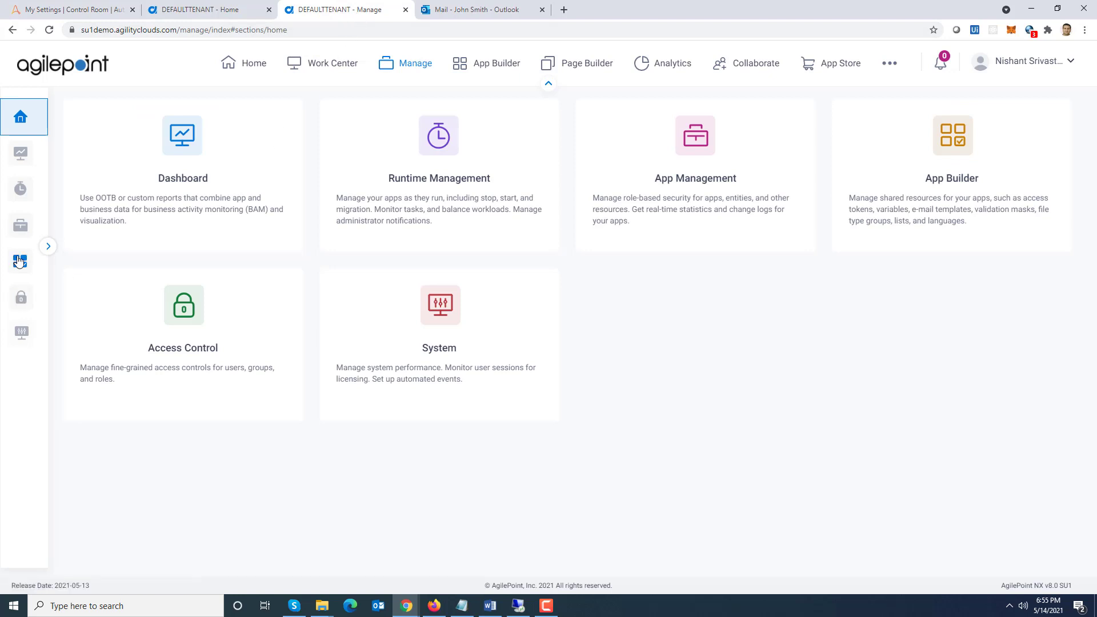
pyautogui.moveTo(69, 267)
pyautogui.click(167, 312)
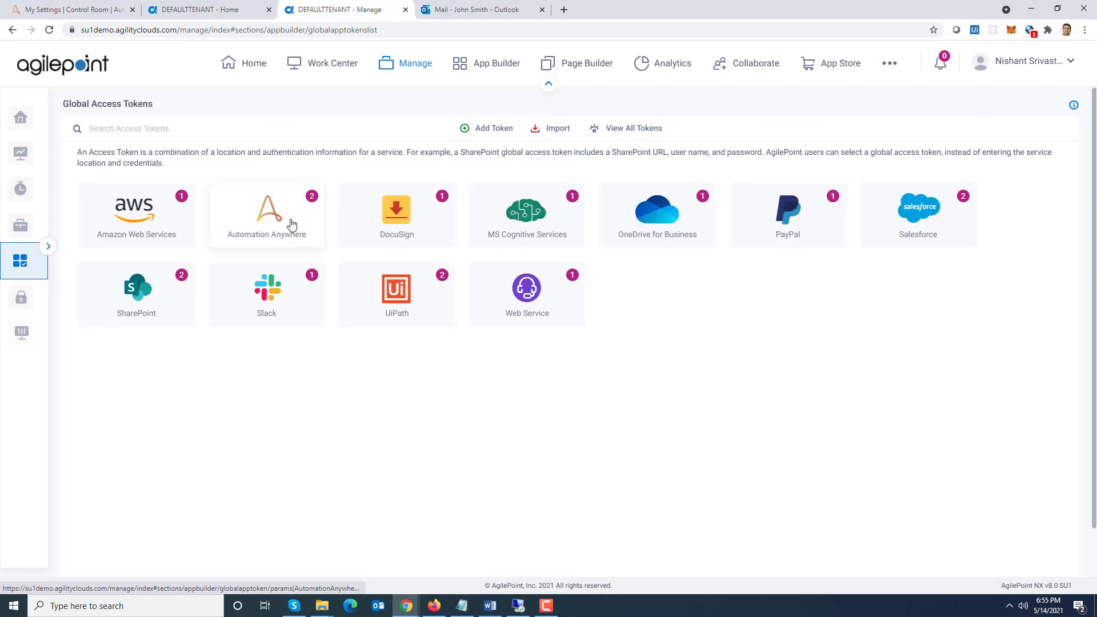
pyautogui.click(292, 223)
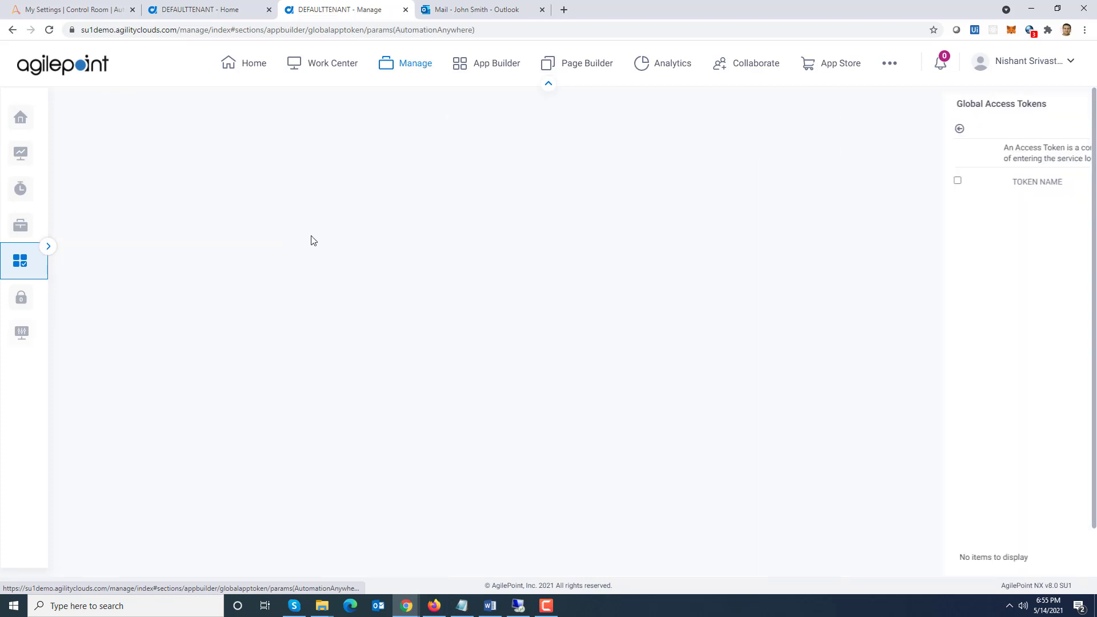
pyautogui.click(80, 234)
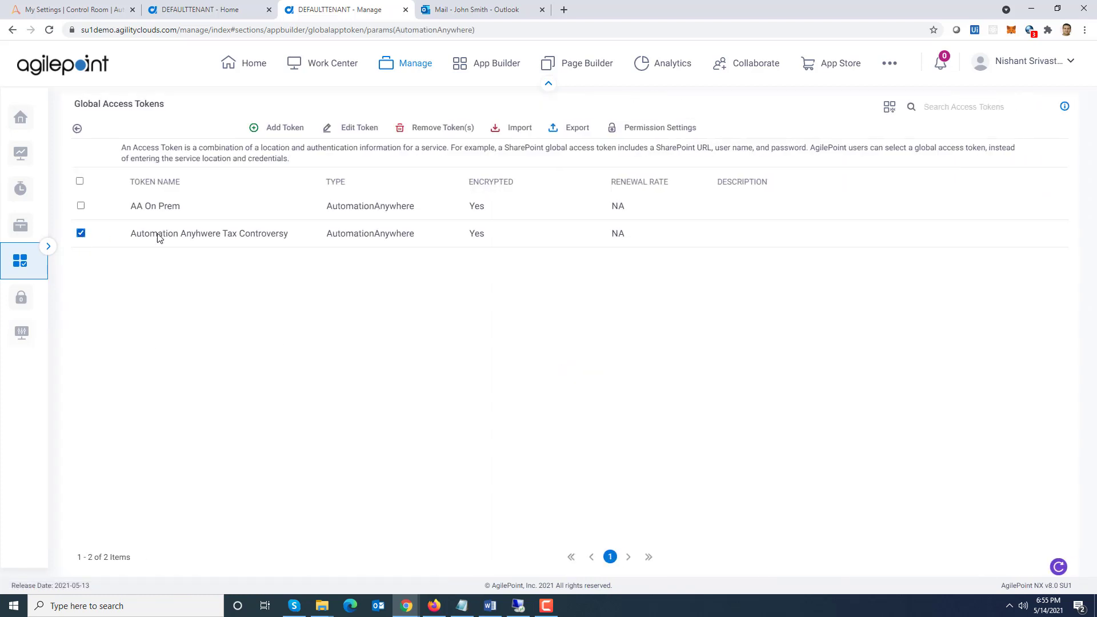
pyautogui.click(360, 130)
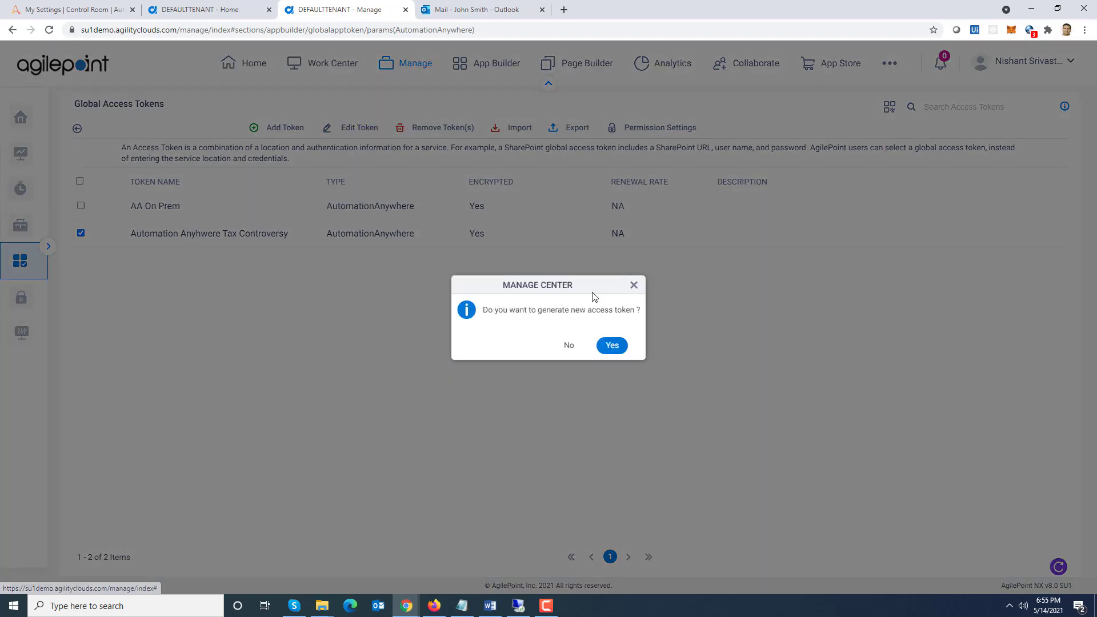
pyautogui.click(612, 345)
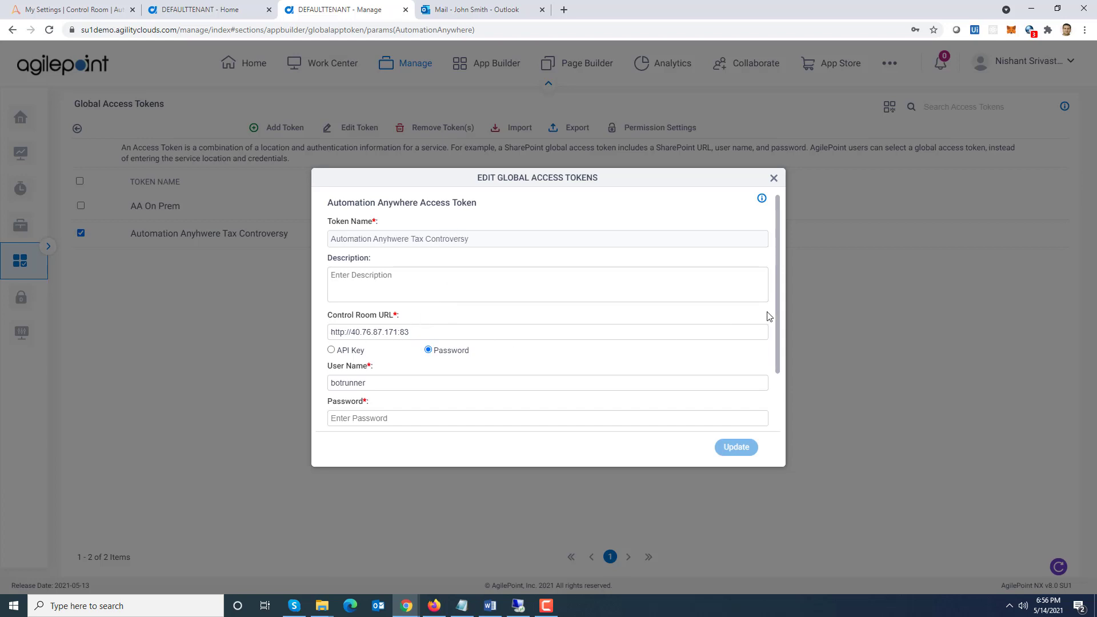
# Enter the bot runner account's password and generate the access token
pyautogui.moveTo(776, 304); pyautogui.dragTo(790, 350)
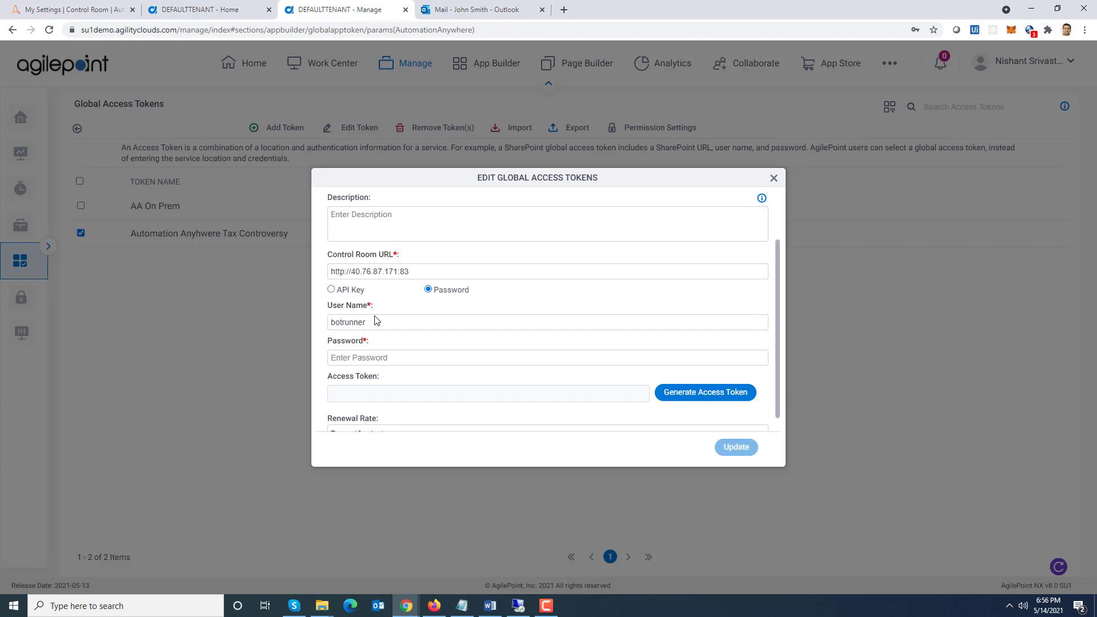
pyautogui.click(387, 355)
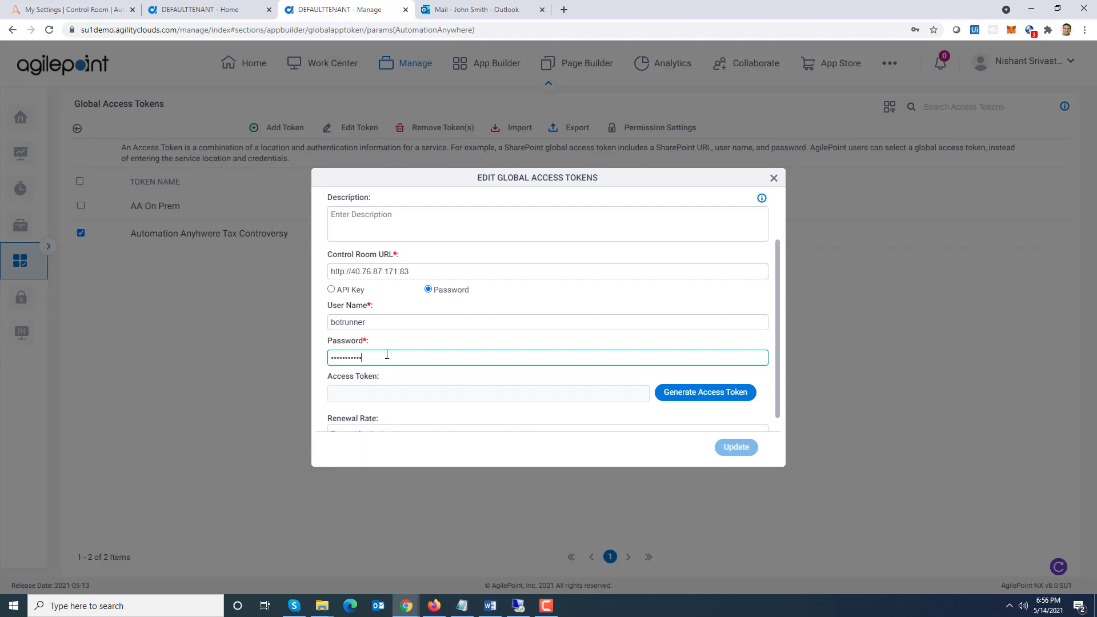
pyautogui.click(718, 400)
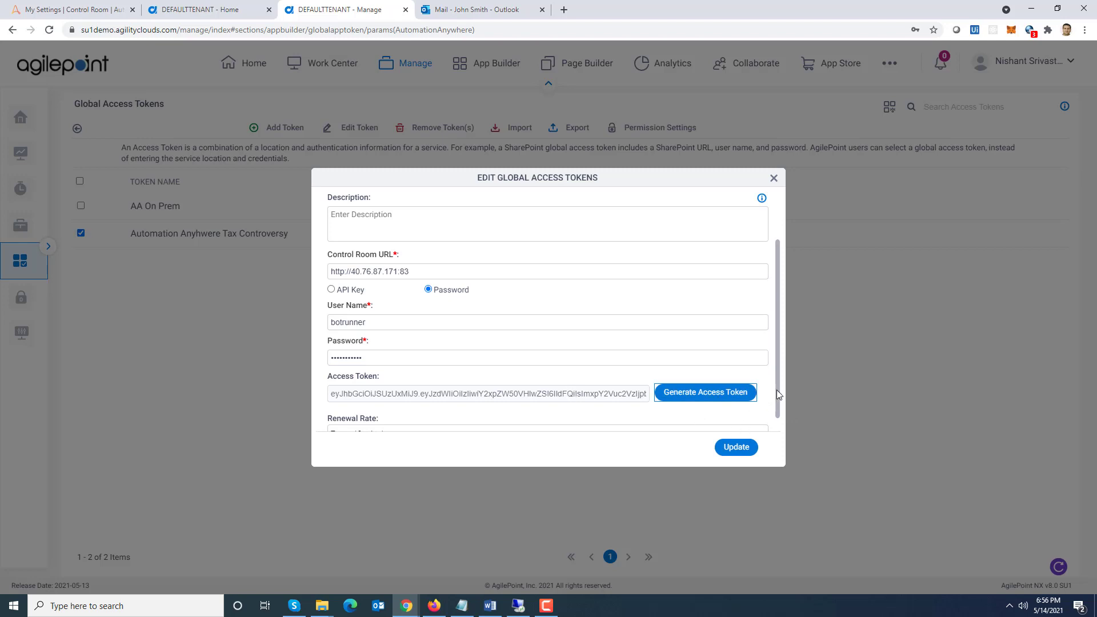
# Keep the token's renewal rate at Every 10 minutes, update the global access token, and dismiss the notice
pyautogui.scroll(-1, 781, 404)
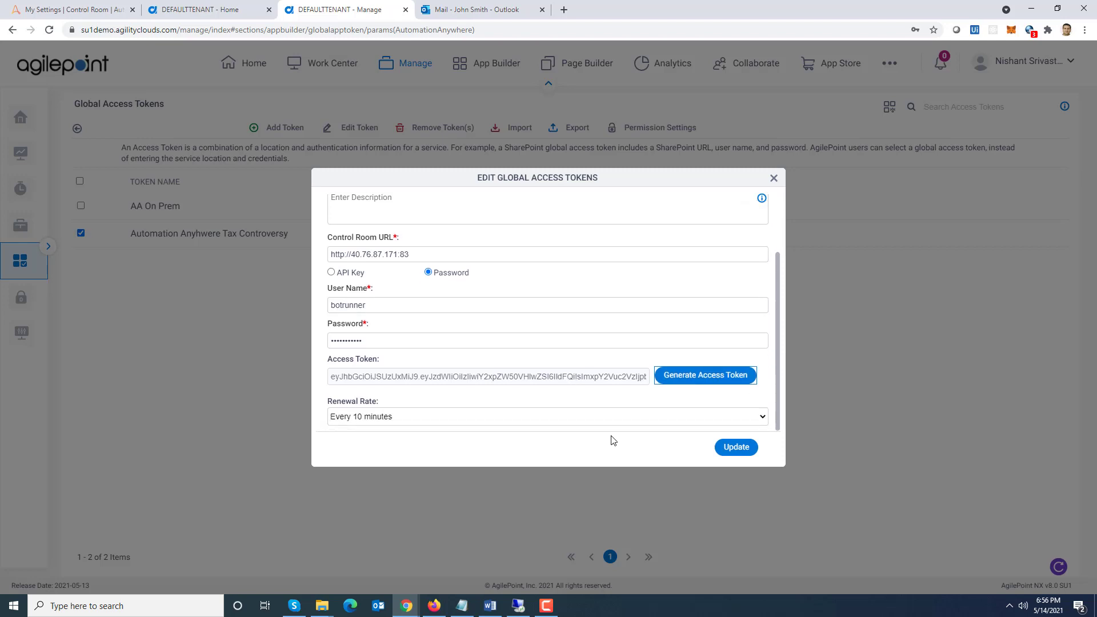
pyautogui.click(553, 418)
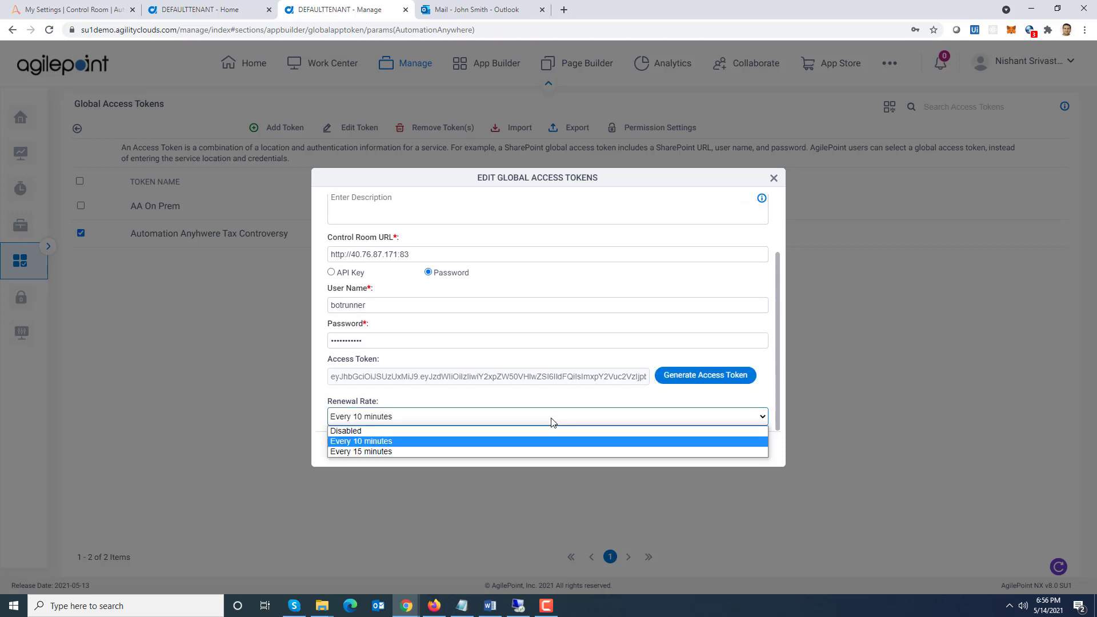
pyautogui.click(544, 414)
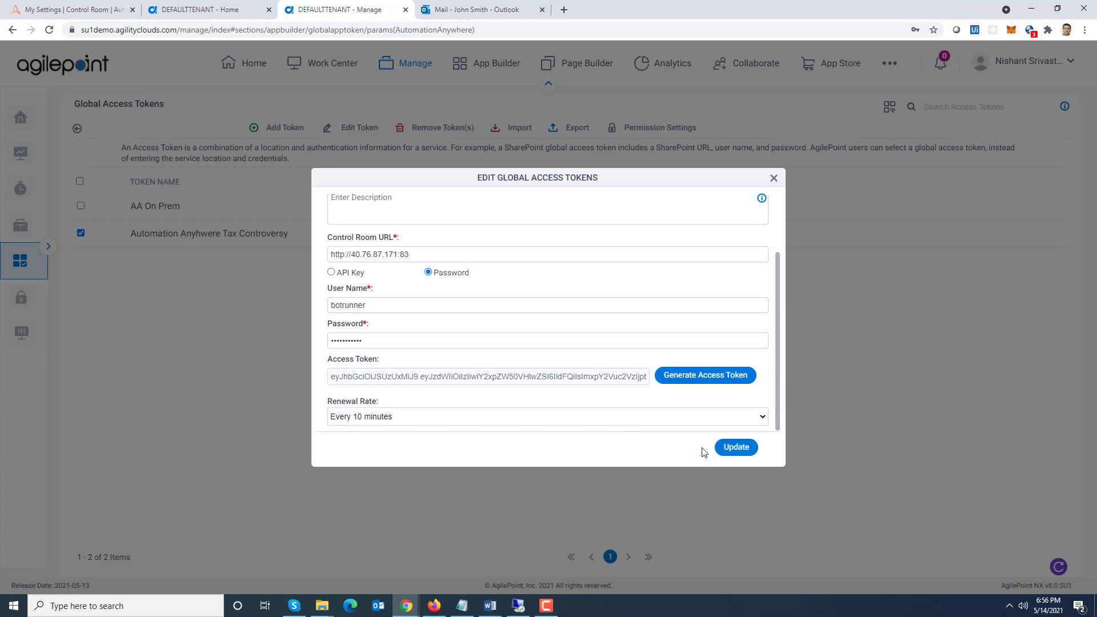
pyautogui.click(736, 448)
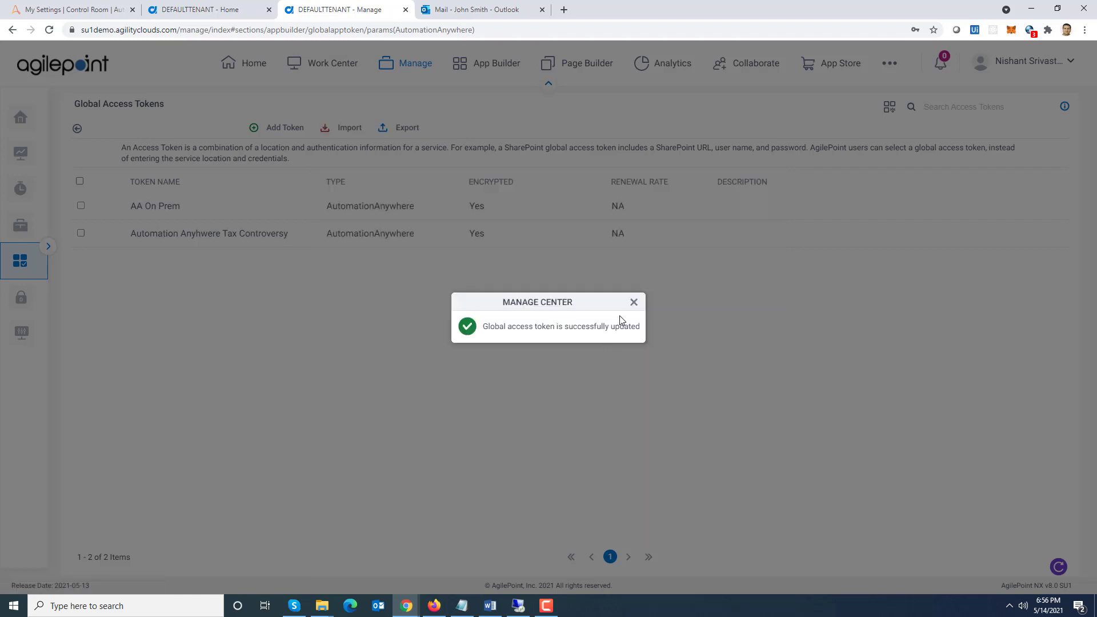
pyautogui.click(633, 304)
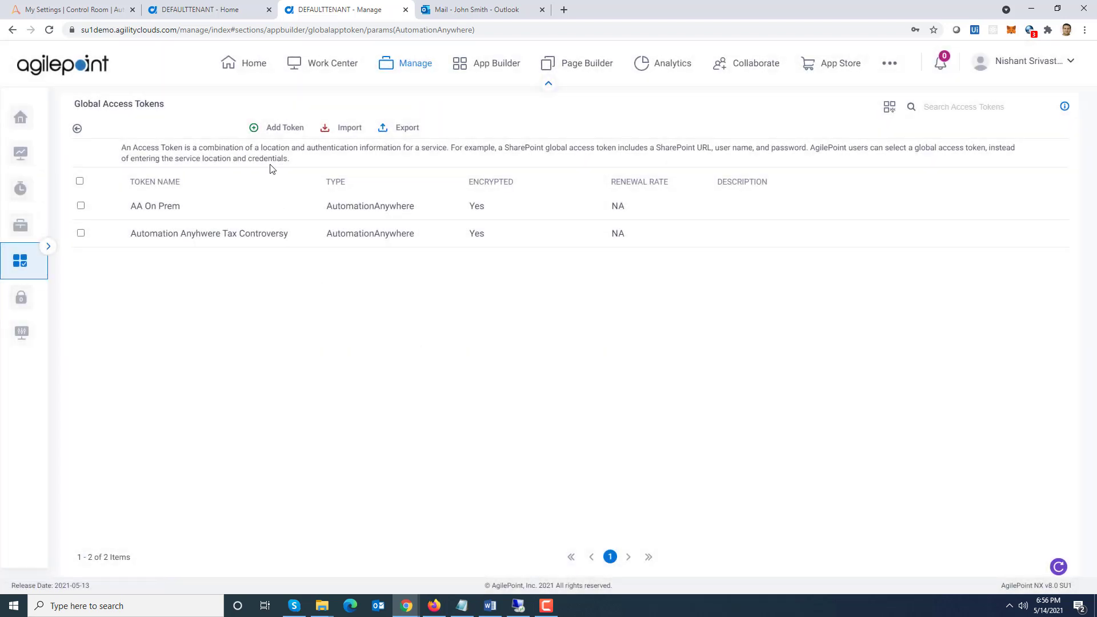
# In AgilePoint's App Builder, open the Tax Controversy - Automation Anywhere process model for editing and close the Manage page
pyautogui.click(220, 10)
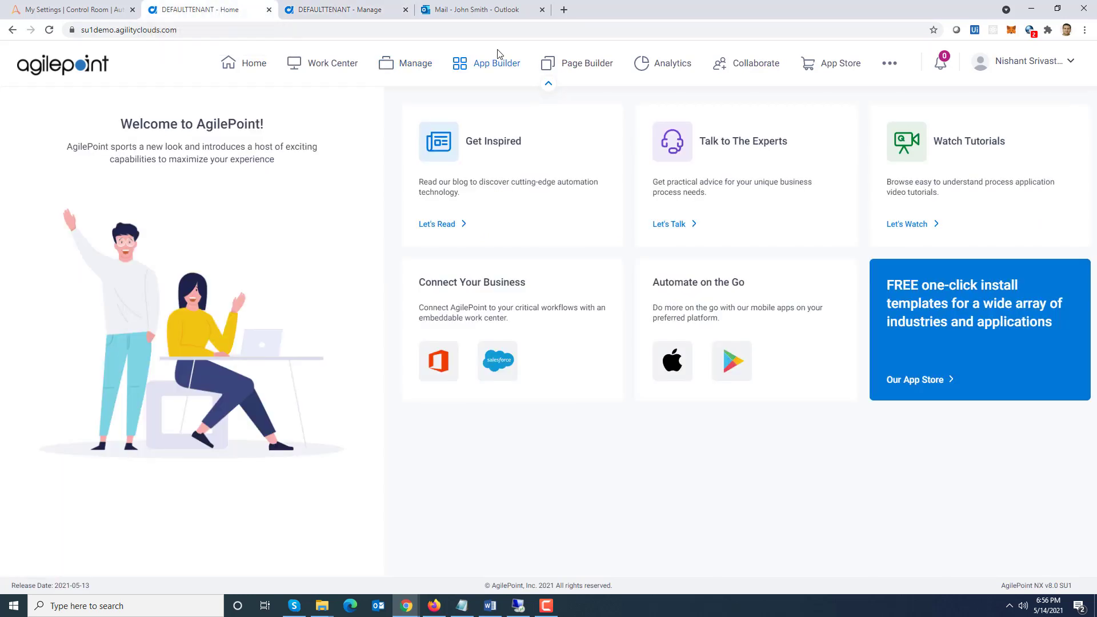
pyautogui.click(501, 64)
pyautogui.click(404, 11)
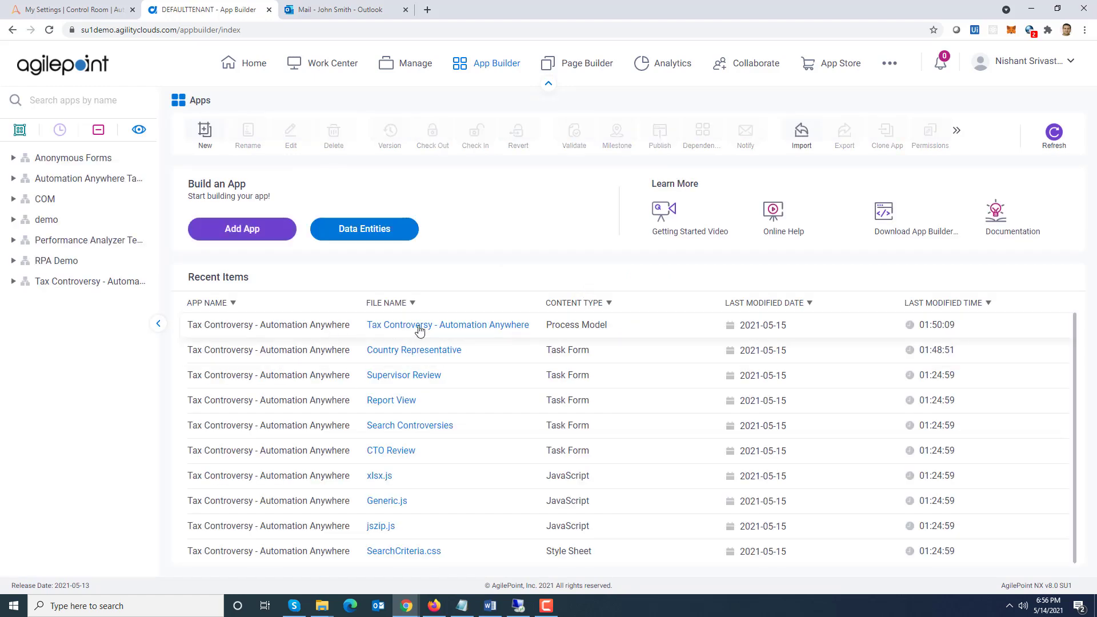
pyautogui.click(421, 331)
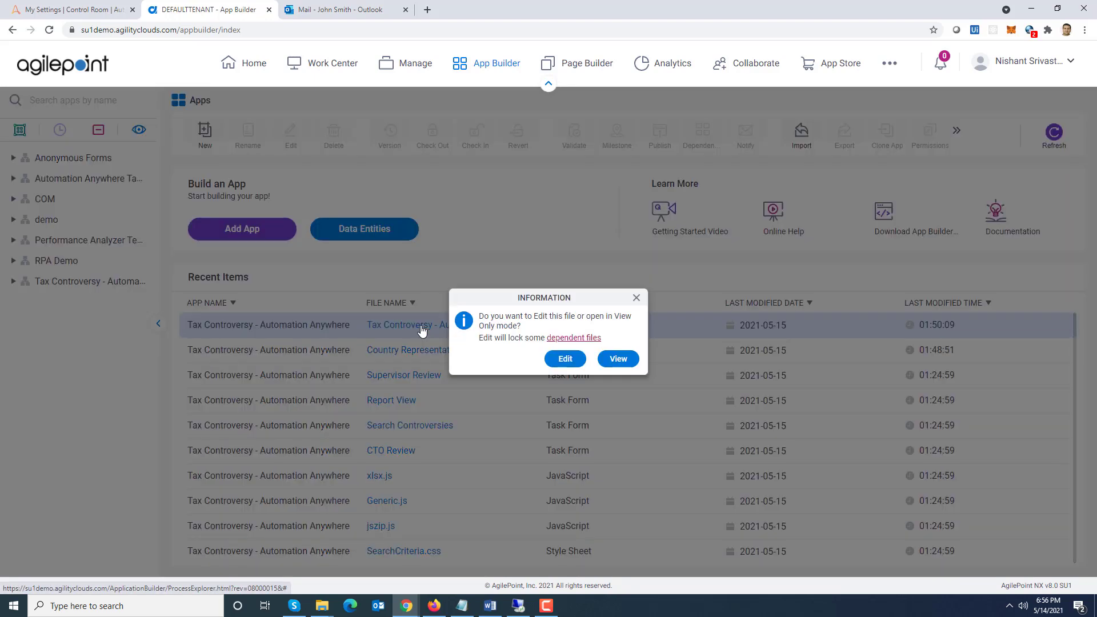
pyautogui.click(566, 359)
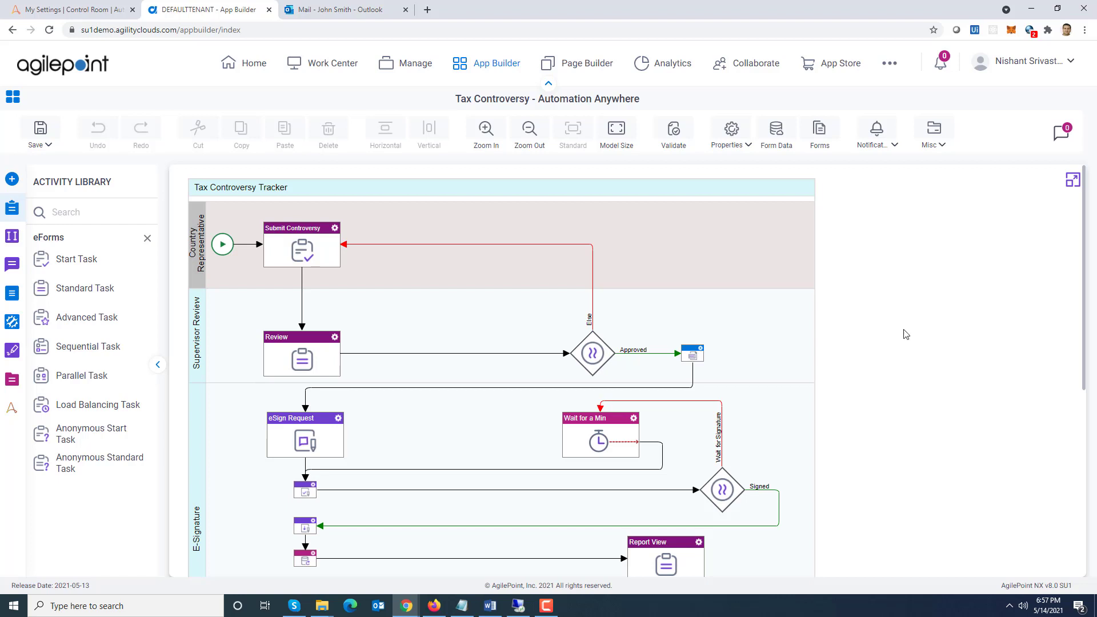
# Review the process model from supervisor review through the Robot lane and display the Automation Anywhere activities in the library
pyautogui.moveTo(1083, 239); pyautogui.dragTo(1083, 309)
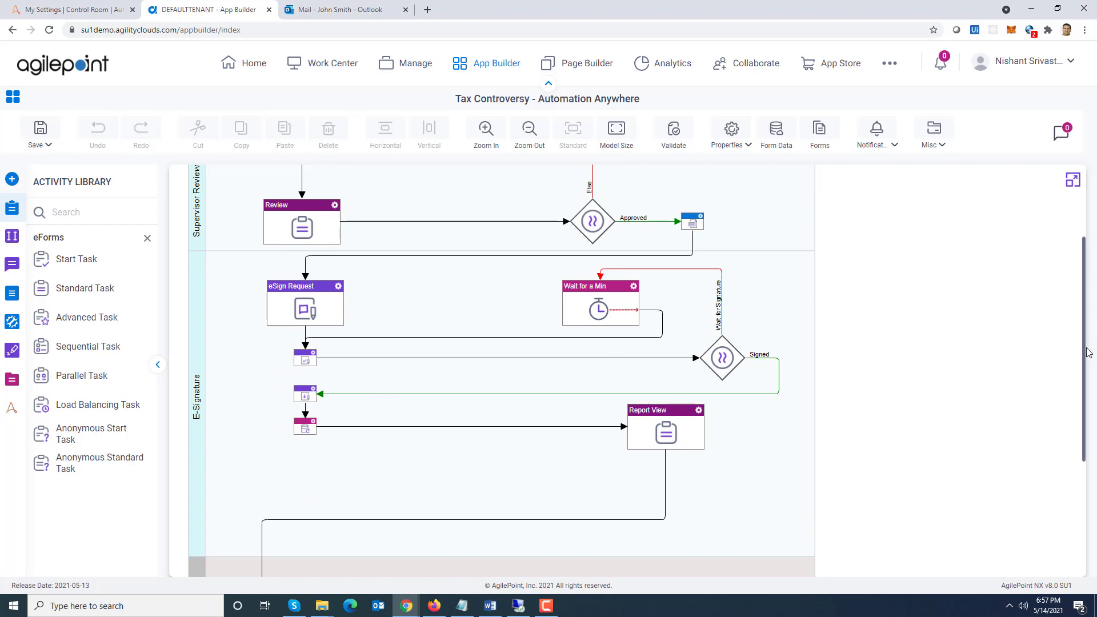
pyautogui.moveTo(1086, 355); pyautogui.dragTo(1095, 417)
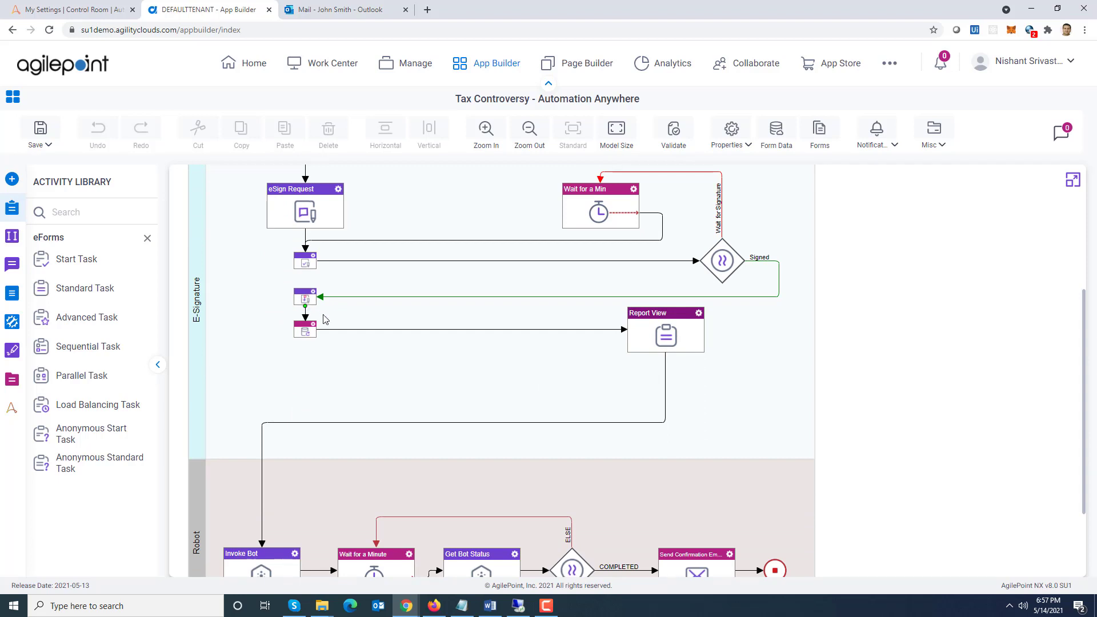
pyautogui.moveTo(1085, 382); pyautogui.dragTo(1092, 446)
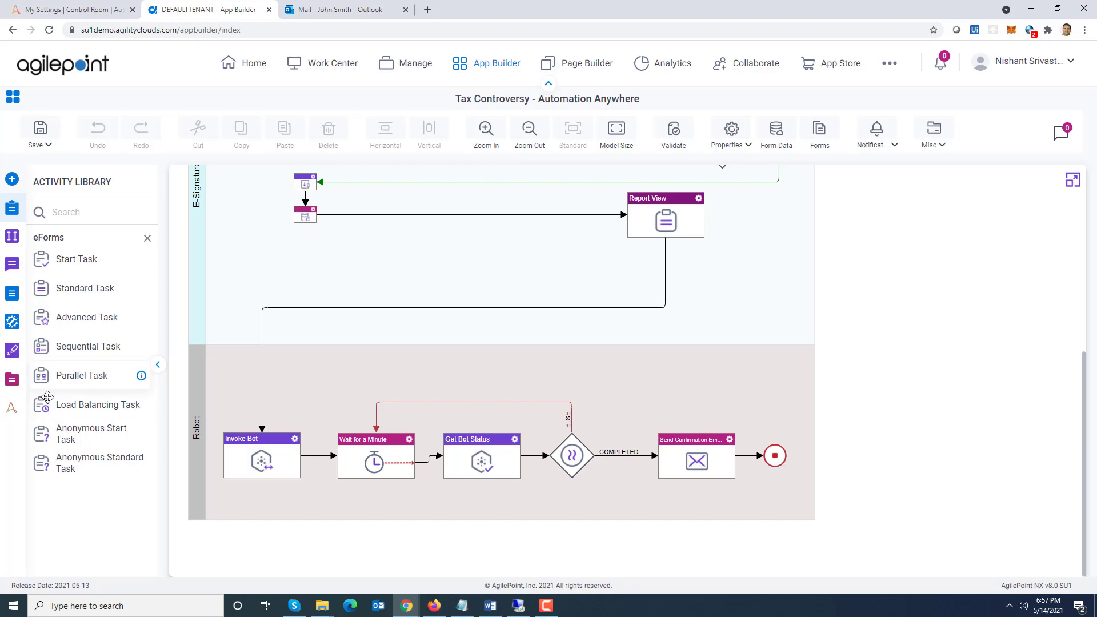
pyautogui.click(11, 409)
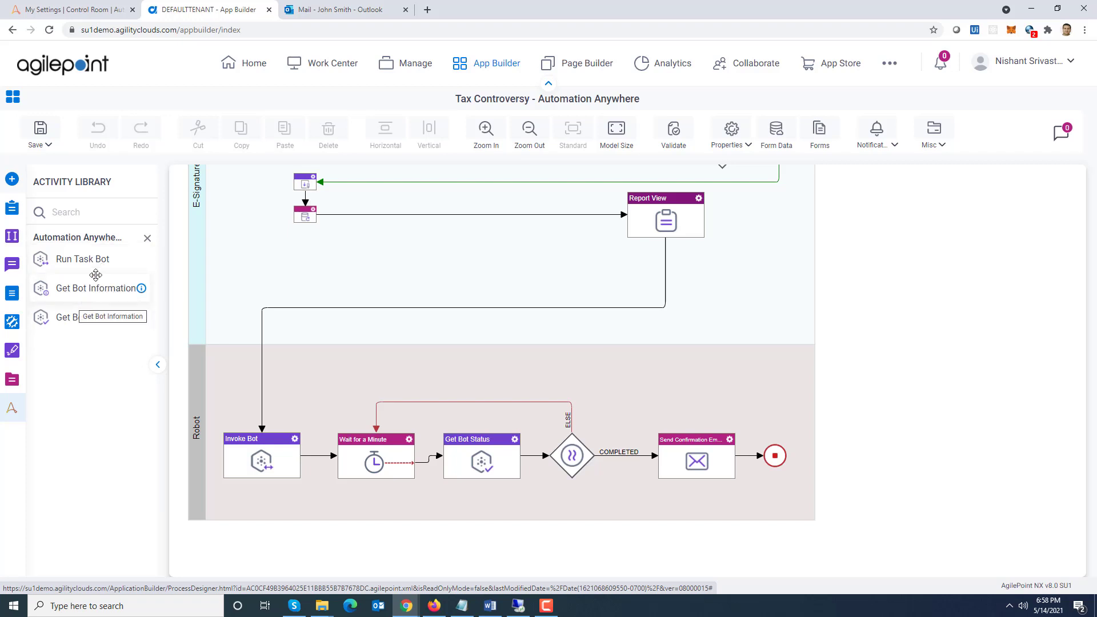
# Switch to the Automation Anywhere Control Room and check the historical runs of the bot
pyautogui.click(75, 10)
pyautogui.click(56, 188)
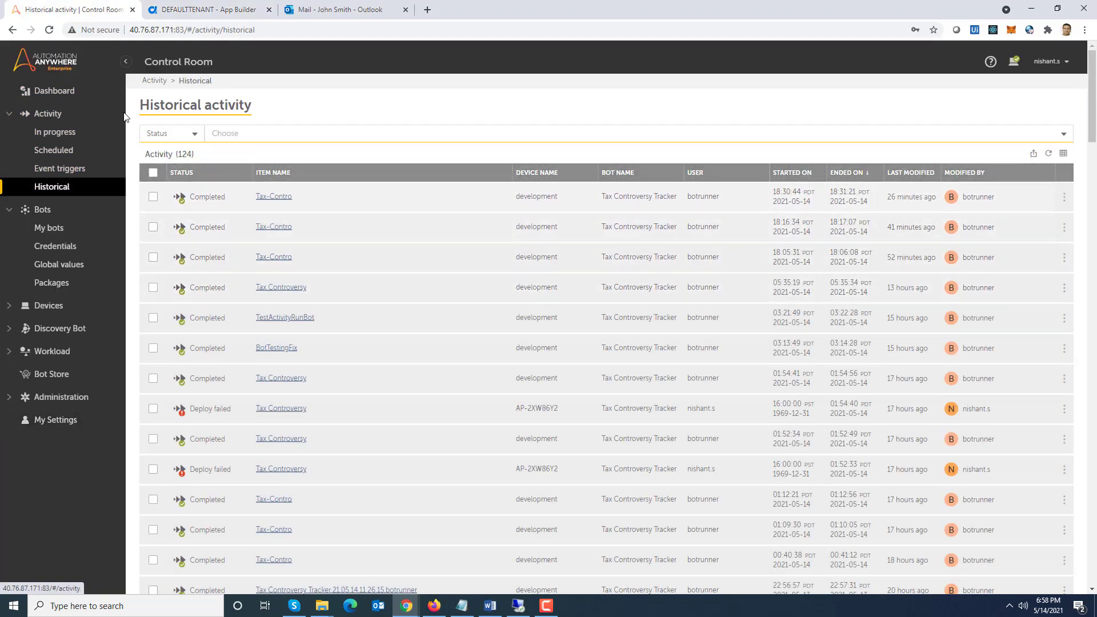
# Back in the AgilePoint process model, open the Invoke Bot activity and show its Run Task Bot configuration
pyautogui.click(206, 9)
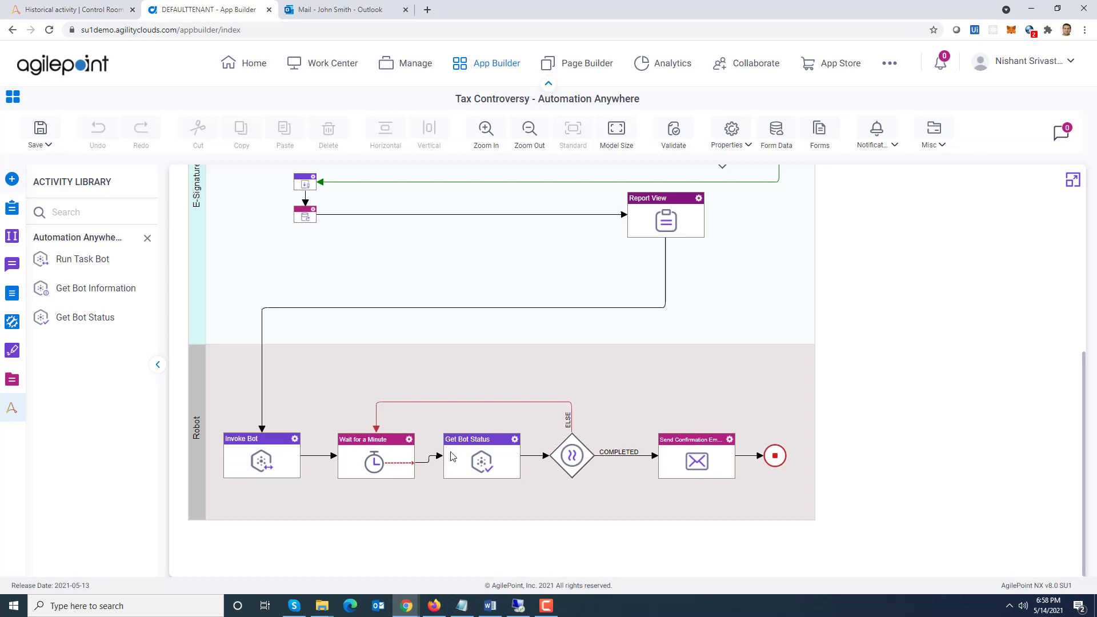
pyautogui.doubleClick(271, 462)
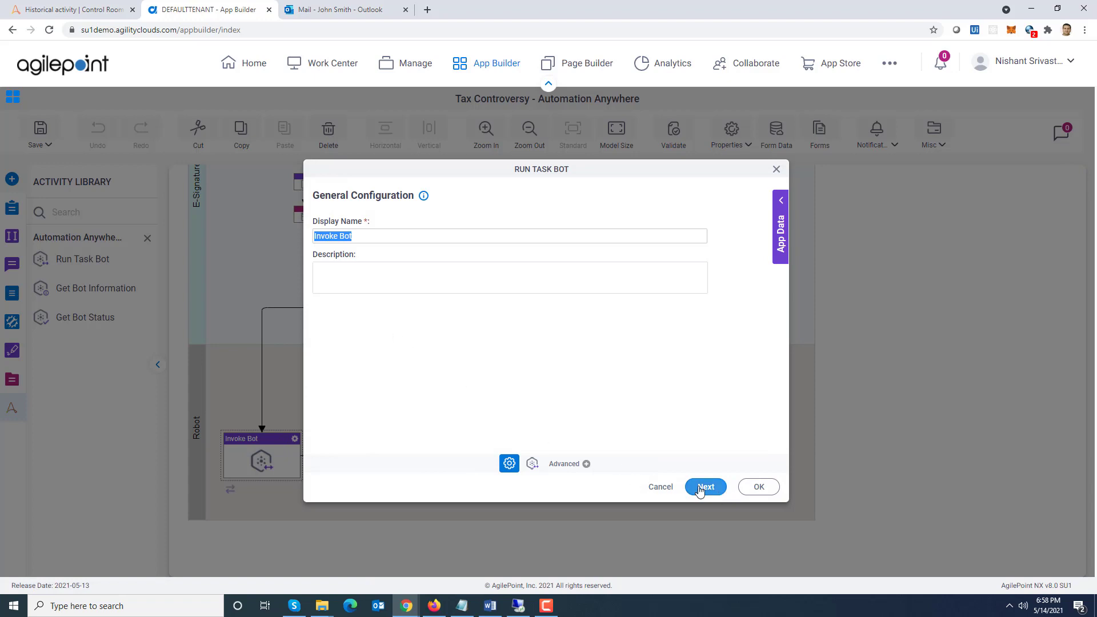
pyautogui.click(695, 490)
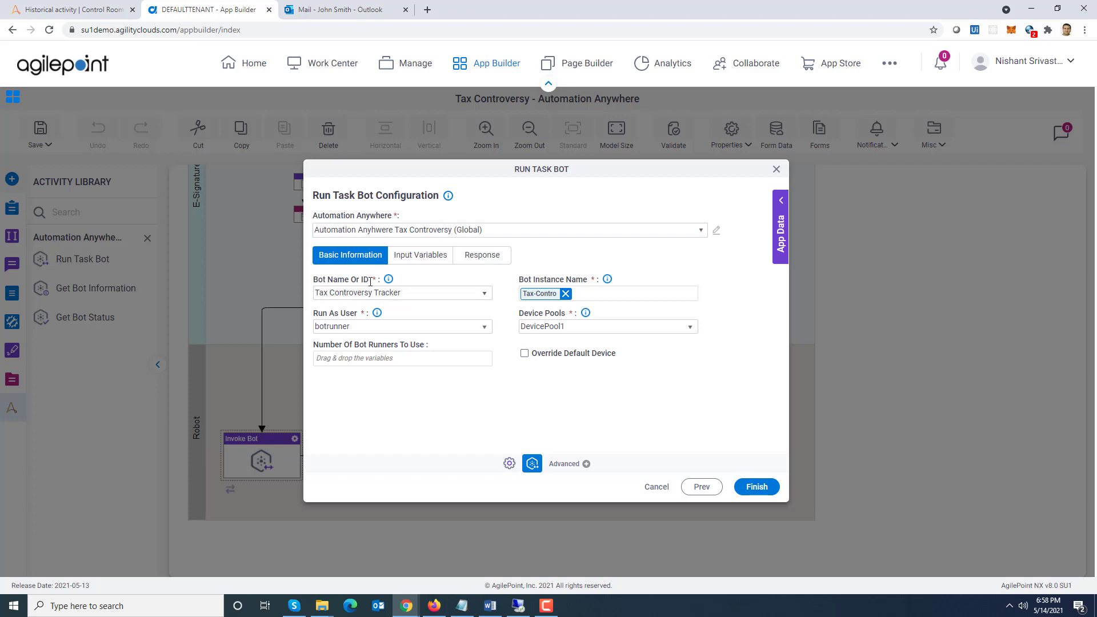
# Review the basic information of the Run Task Bot configuration, checking the available bots, the System Data variables and the Run As User options
pyautogui.click(484, 295)
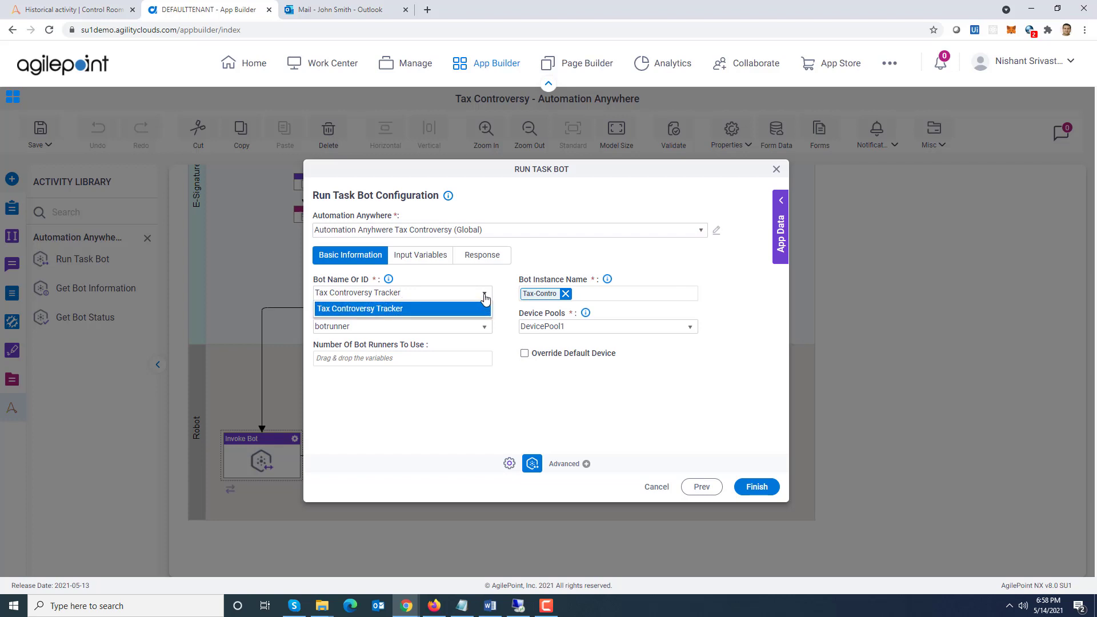
pyautogui.click(451, 309)
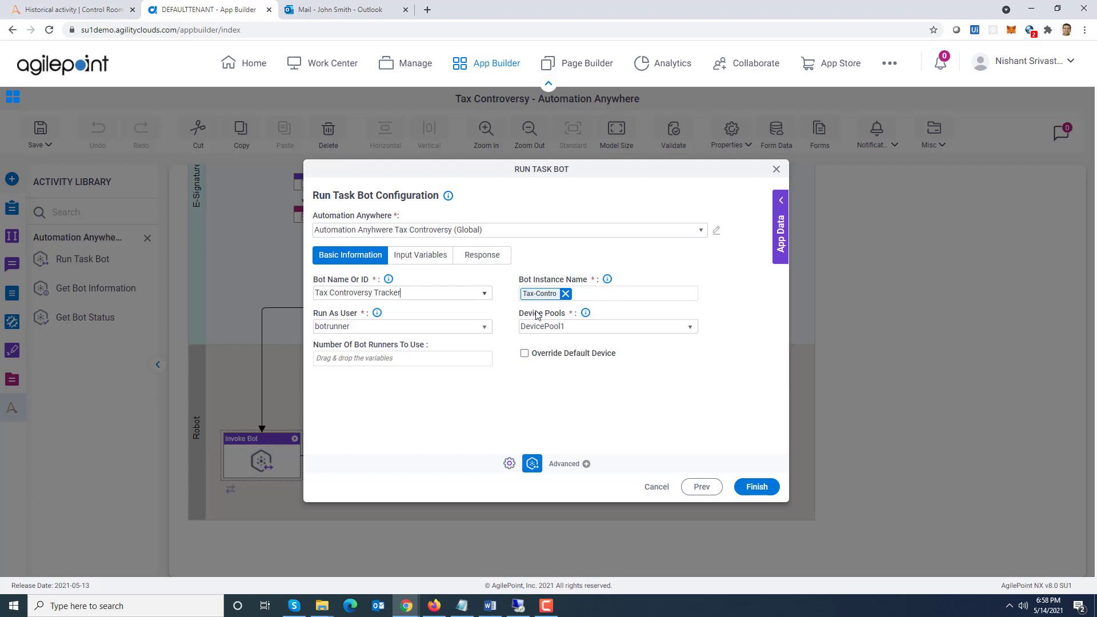
pyautogui.click(781, 202)
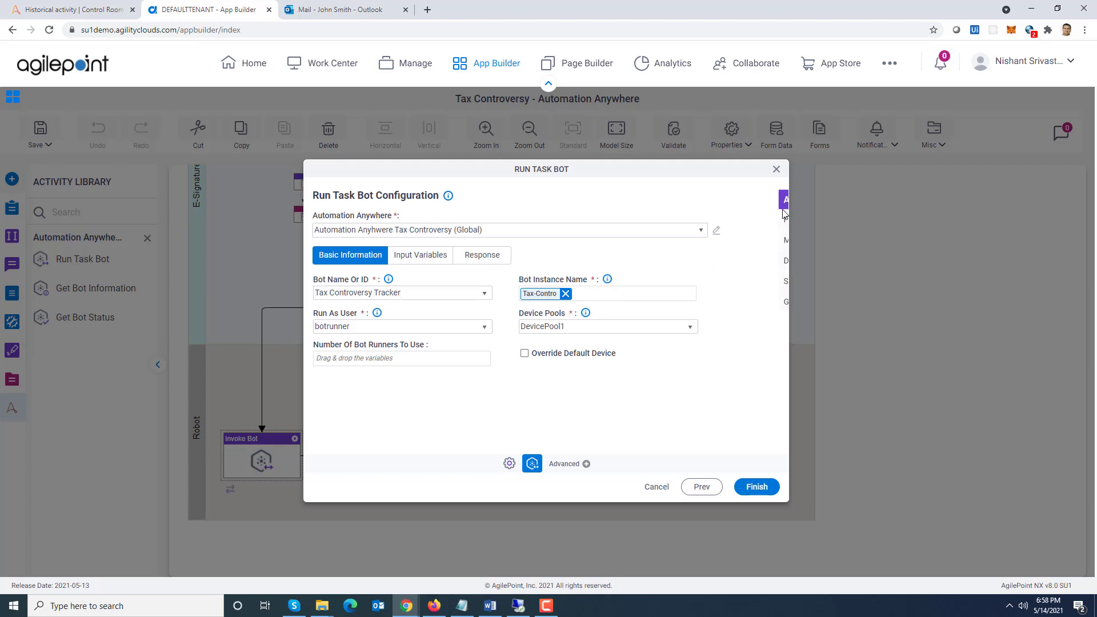
pyautogui.click(682, 286)
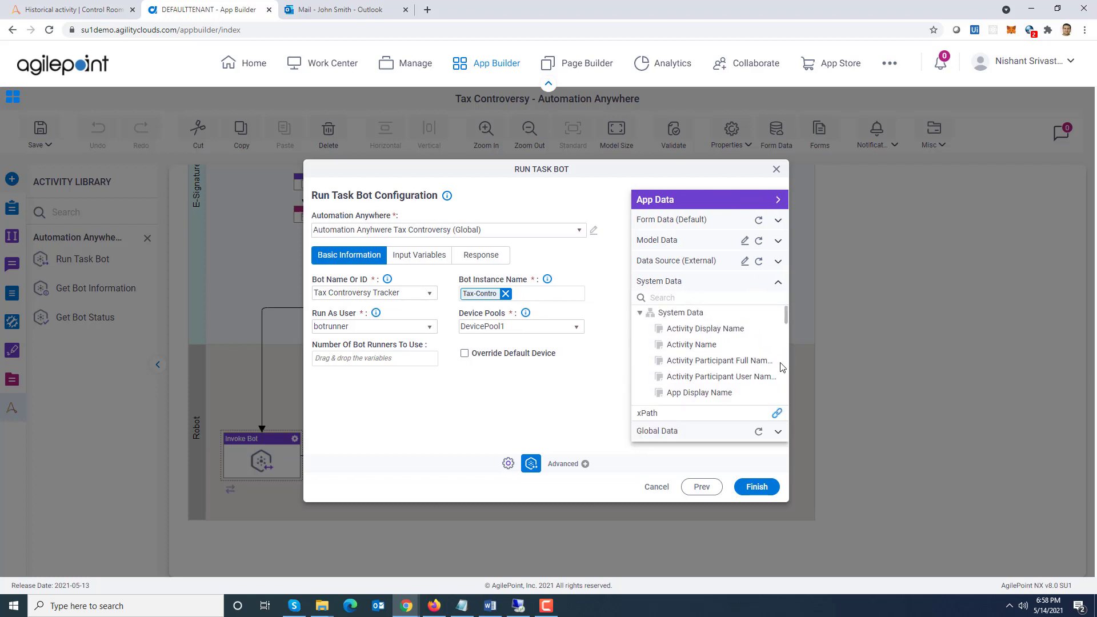
pyautogui.click(779, 201)
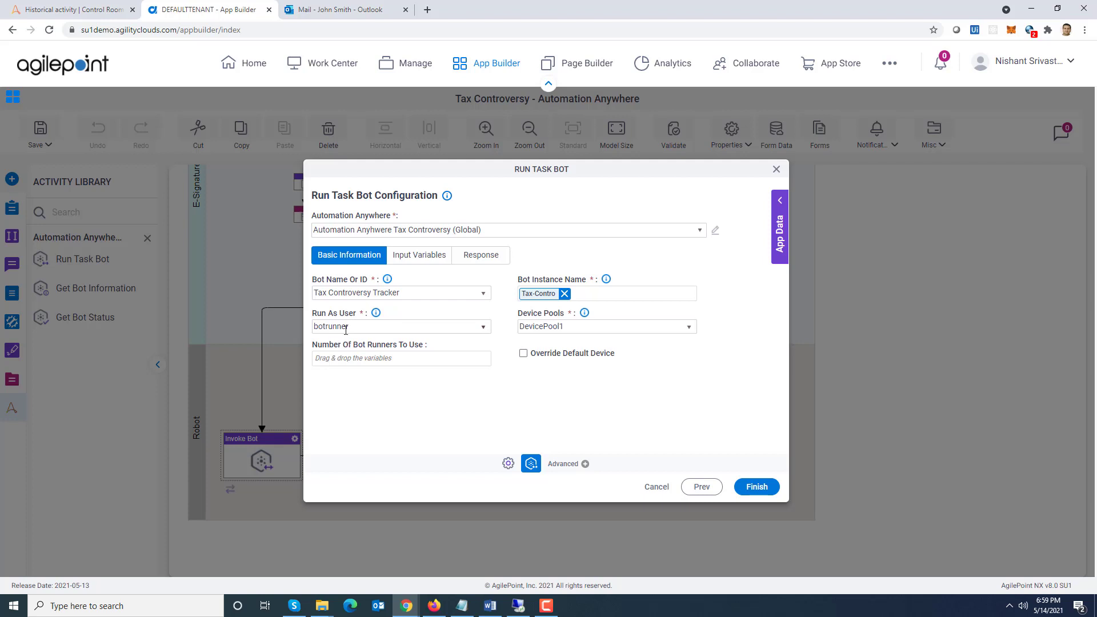
pyautogui.click(483, 330)
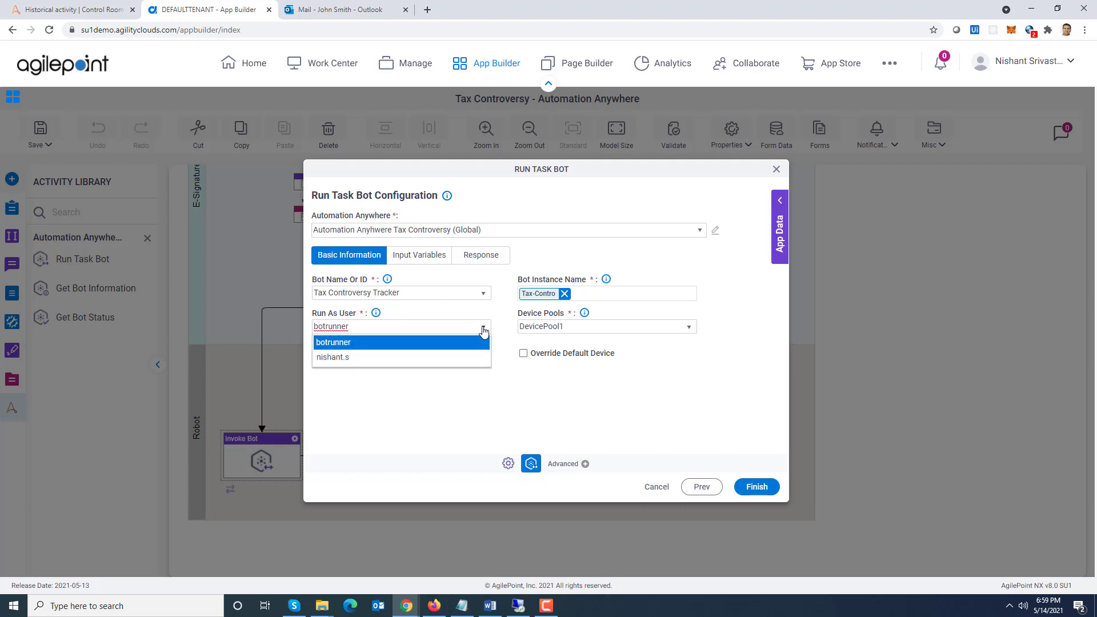
pyautogui.click(484, 330)
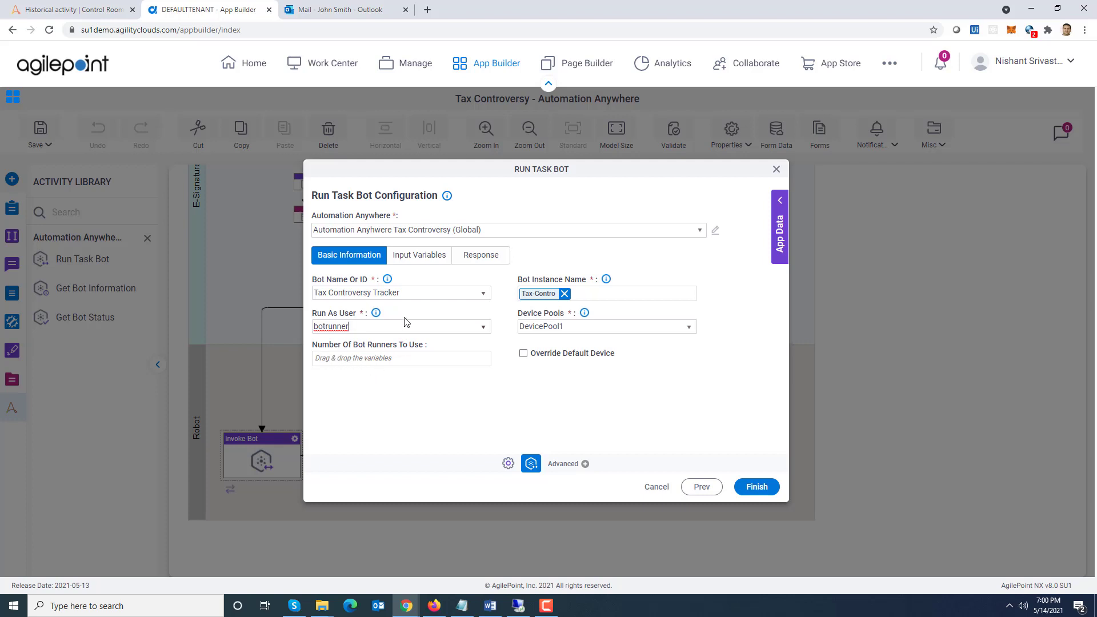
# Show the activity's input variables and open the Tax Controversy Tracker bot in the Automation Anywhere Control Room to compare its variables
pyautogui.click(410, 262)
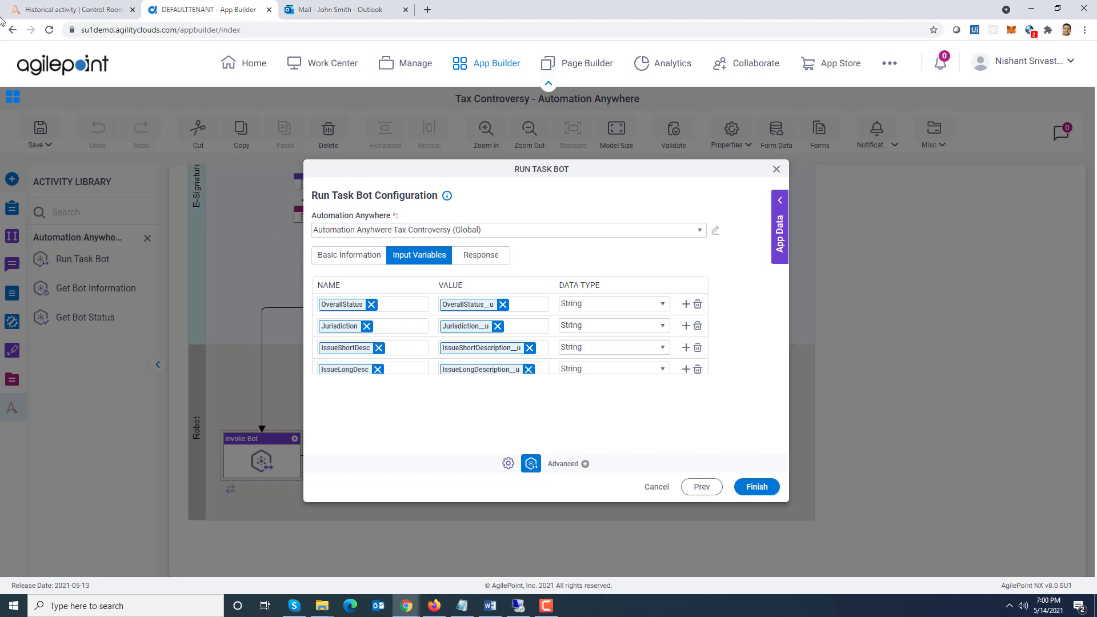
pyautogui.click(45, 7)
pyautogui.click(25, 212)
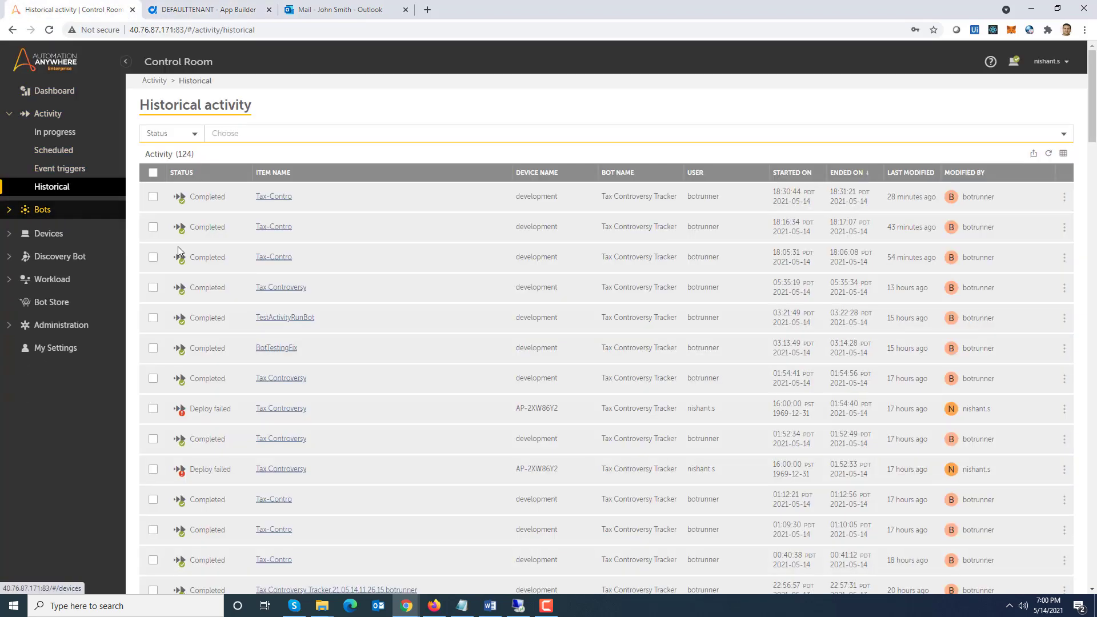
pyautogui.click(26, 212)
pyautogui.click(45, 227)
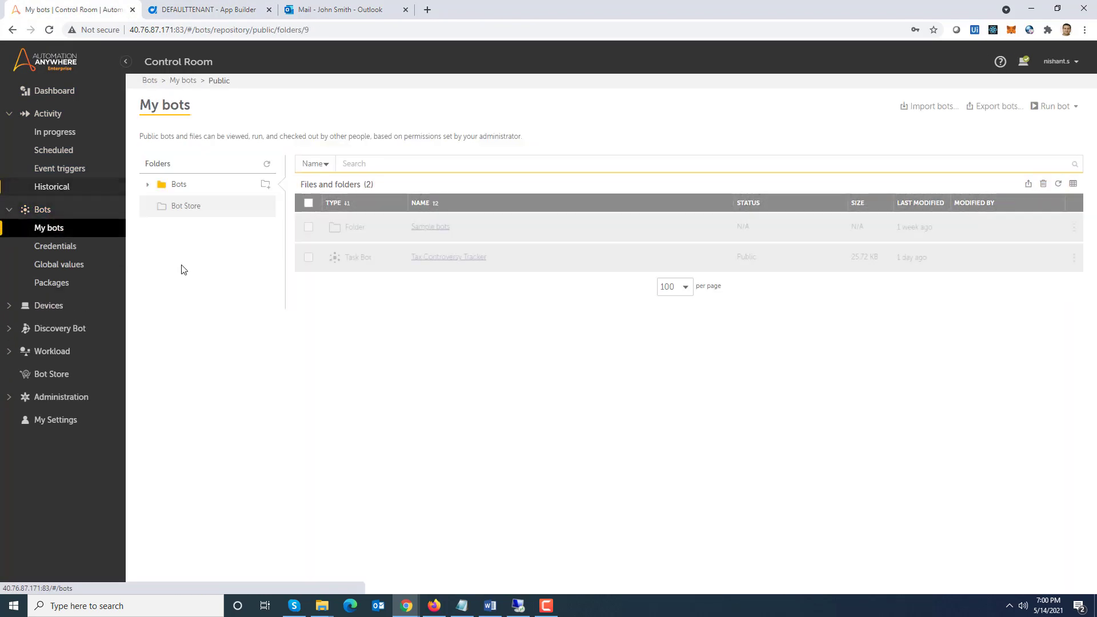
pyautogui.click(416, 258)
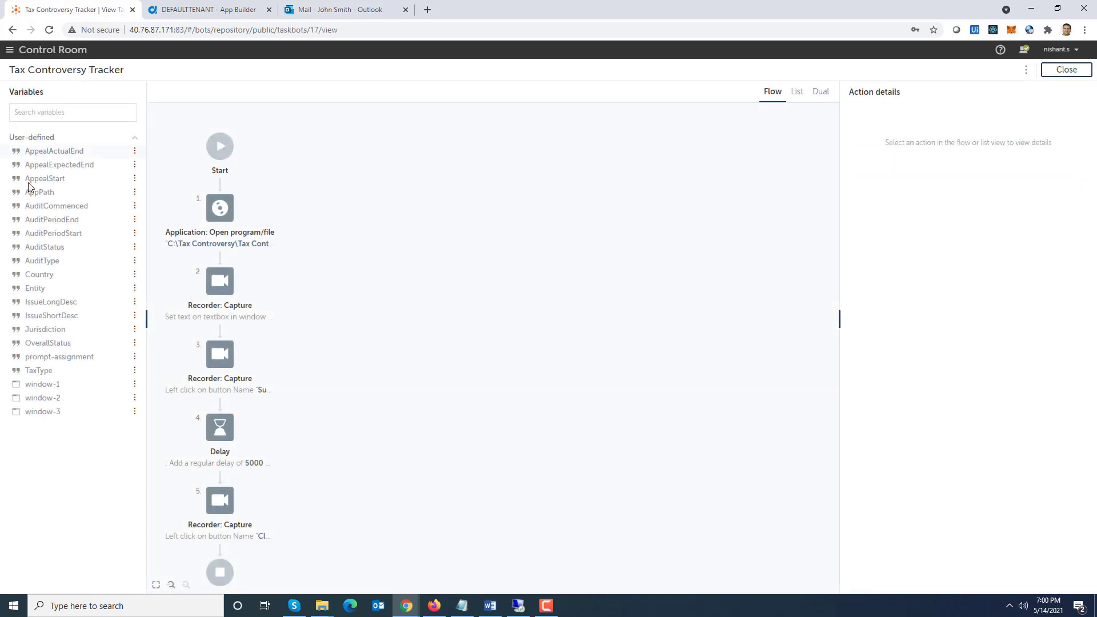
# Back in AgilePoint, check the response variable that stores the bot instance ID and close the Run Task Bot configuration
pyautogui.click(216, 11)
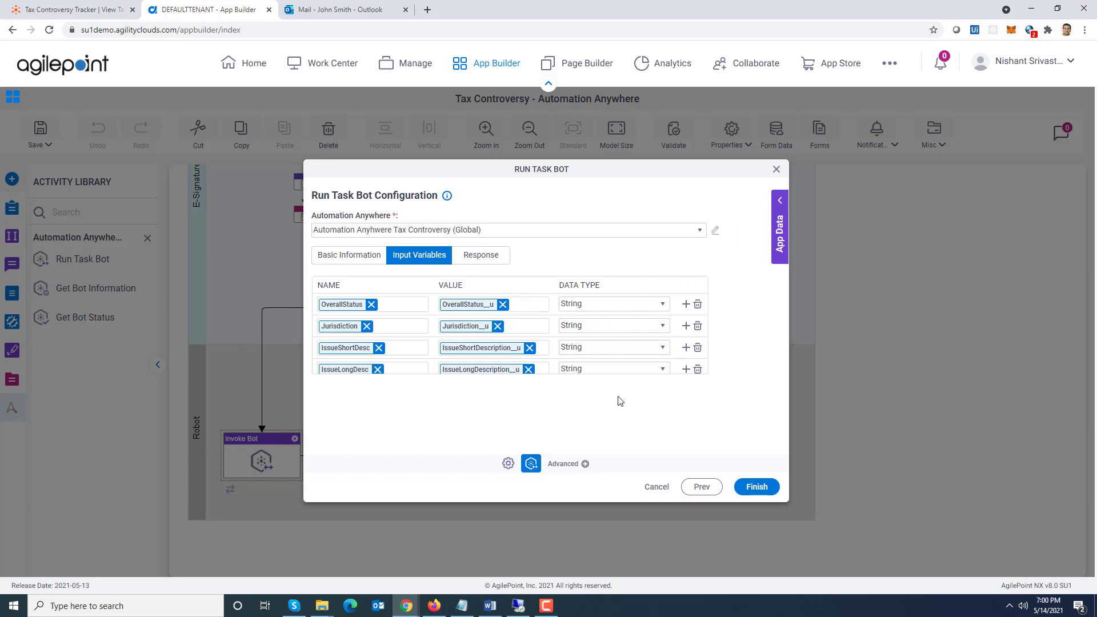
pyautogui.click(484, 258)
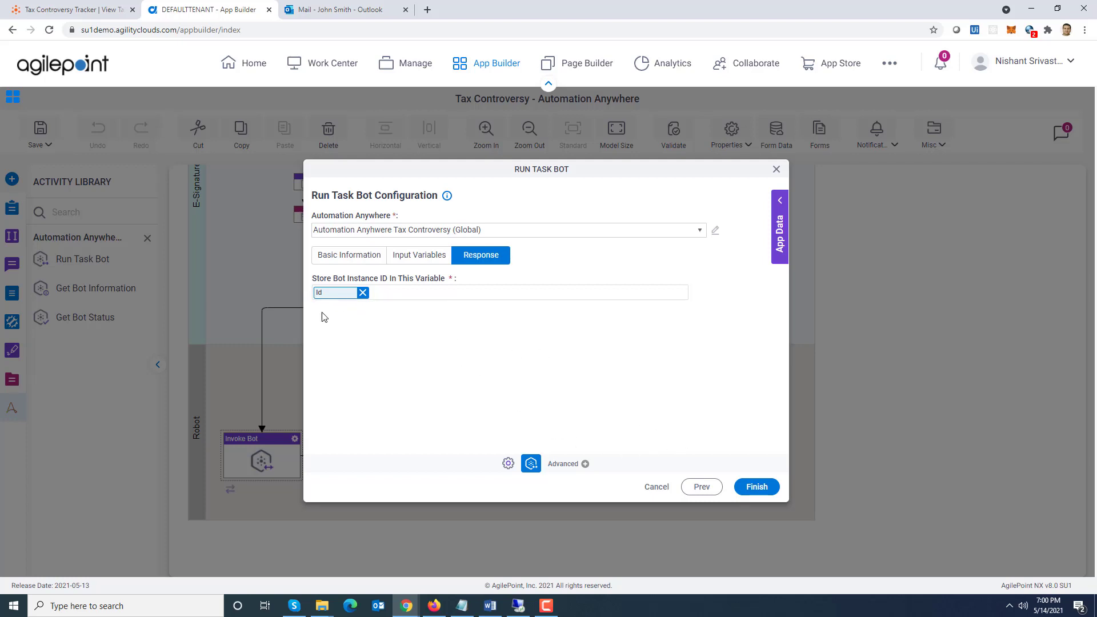
pyautogui.click(778, 170)
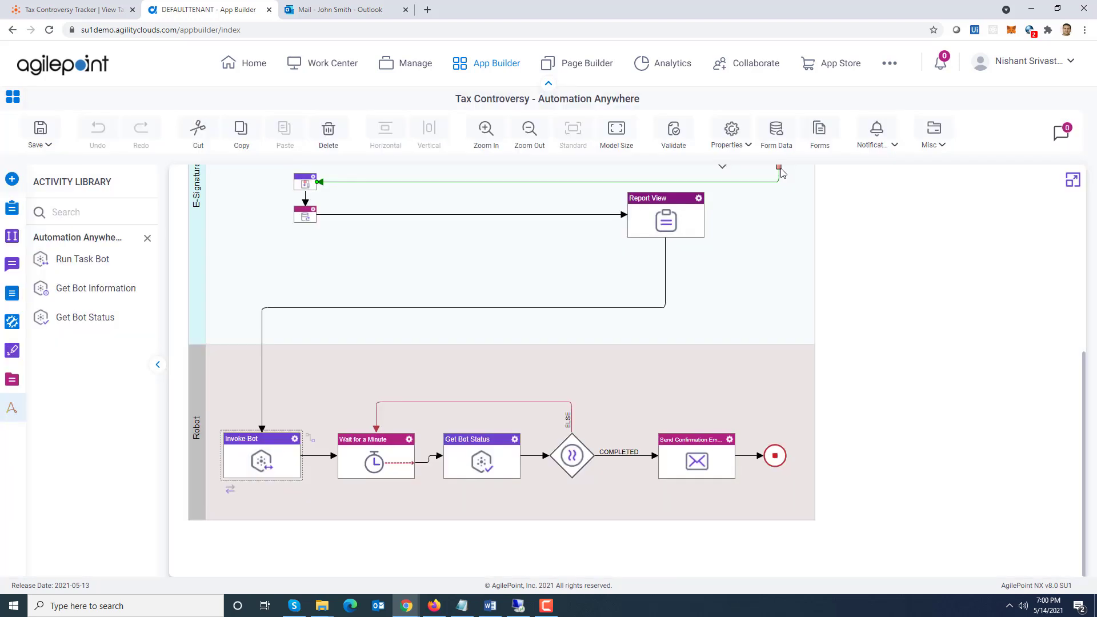
# Open the Get Bot Status activity in the Robot lane, check its instance ID and status variables, and close it
pyautogui.click(482, 455)
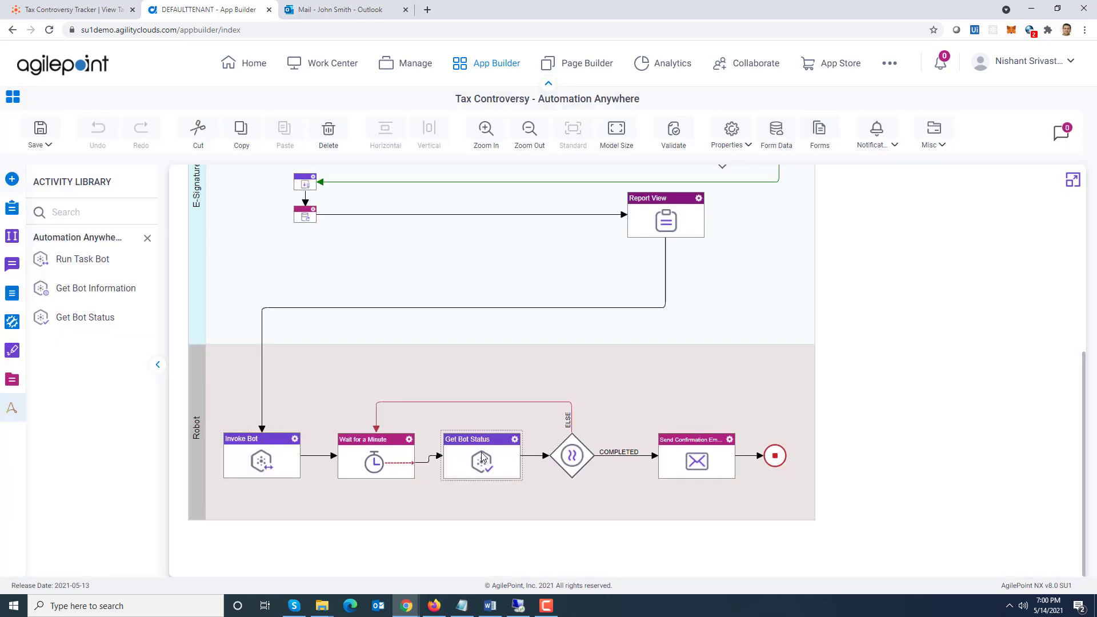
pyautogui.doubleClick(481, 454)
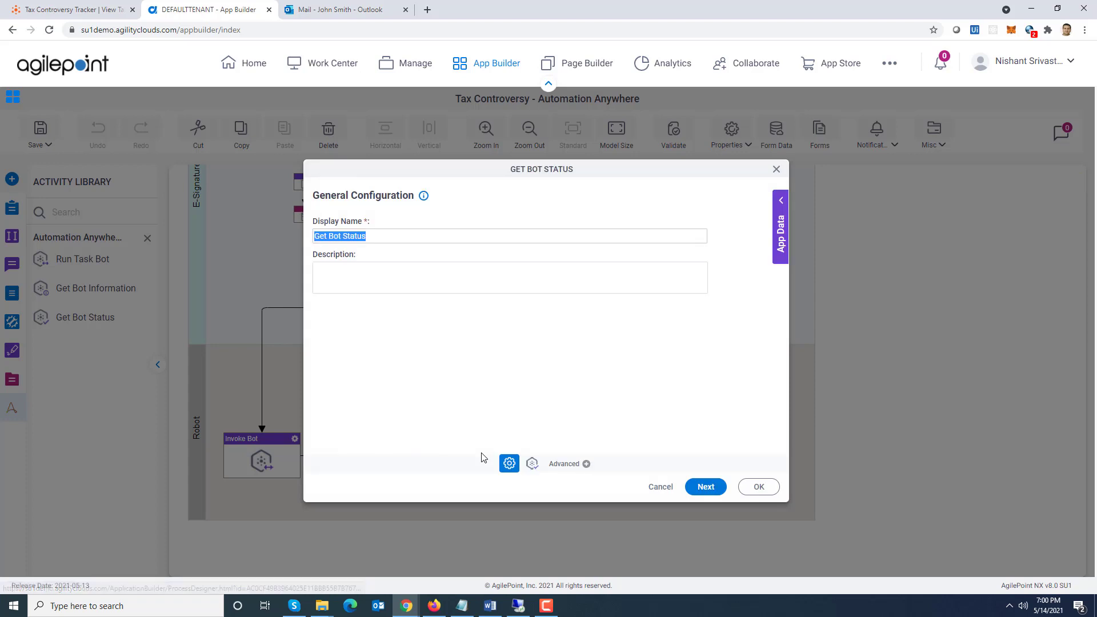
pyautogui.click(709, 487)
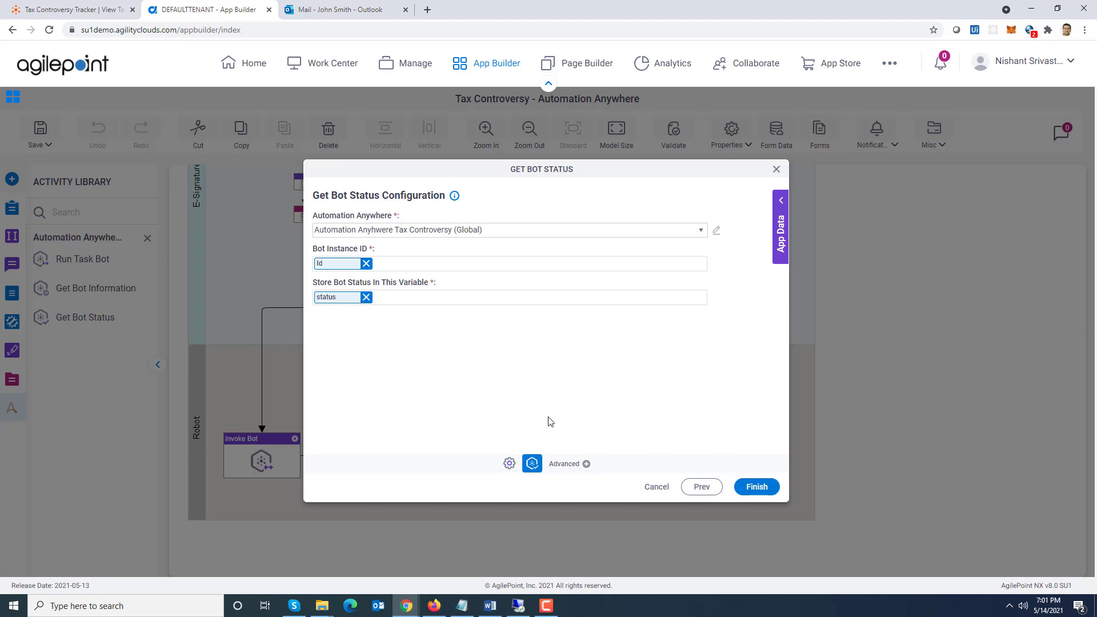
pyautogui.click(777, 169)
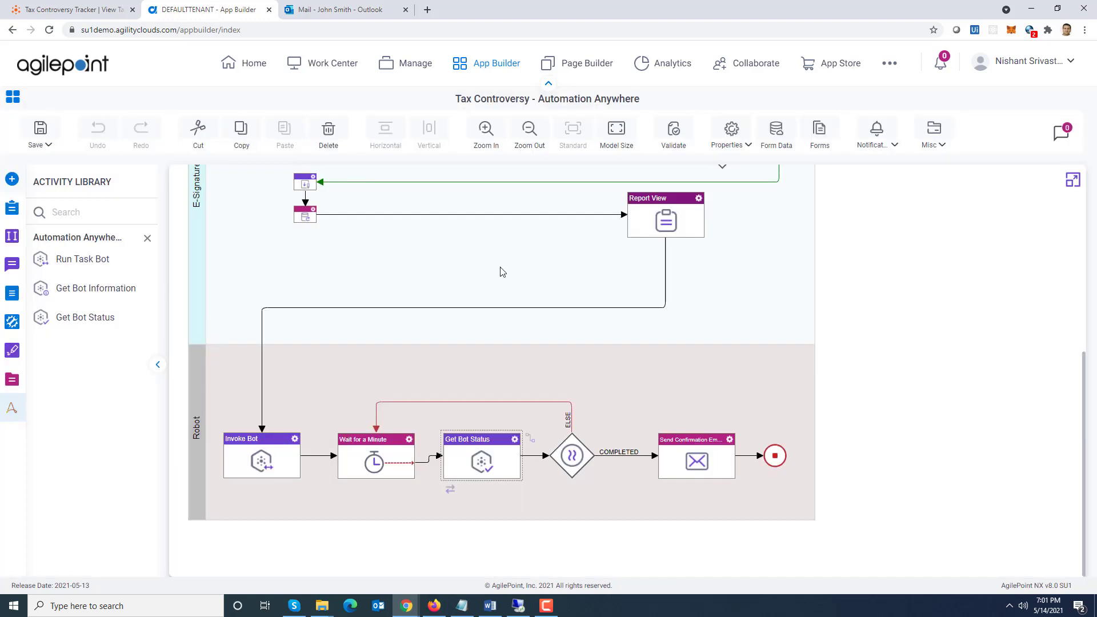
# Add a Get Bot Information activity below Report View and select the Automation Anyhwere Tax Controversy (Global) access token for it
pyautogui.moveTo(85, 288); pyautogui.dragTo(726, 289)
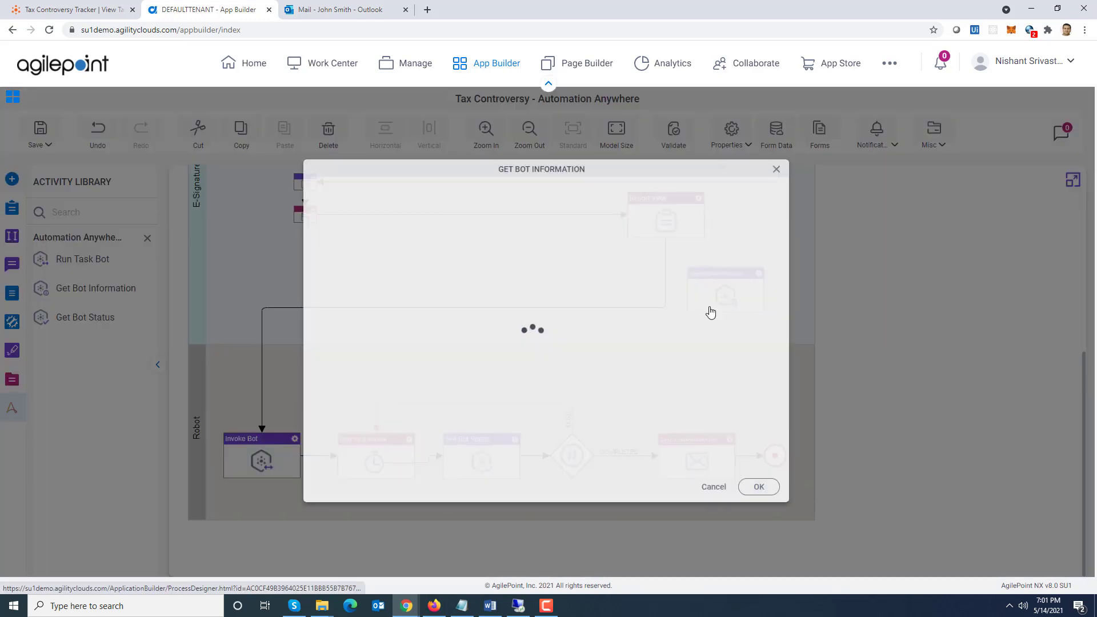
pyautogui.click(703, 486)
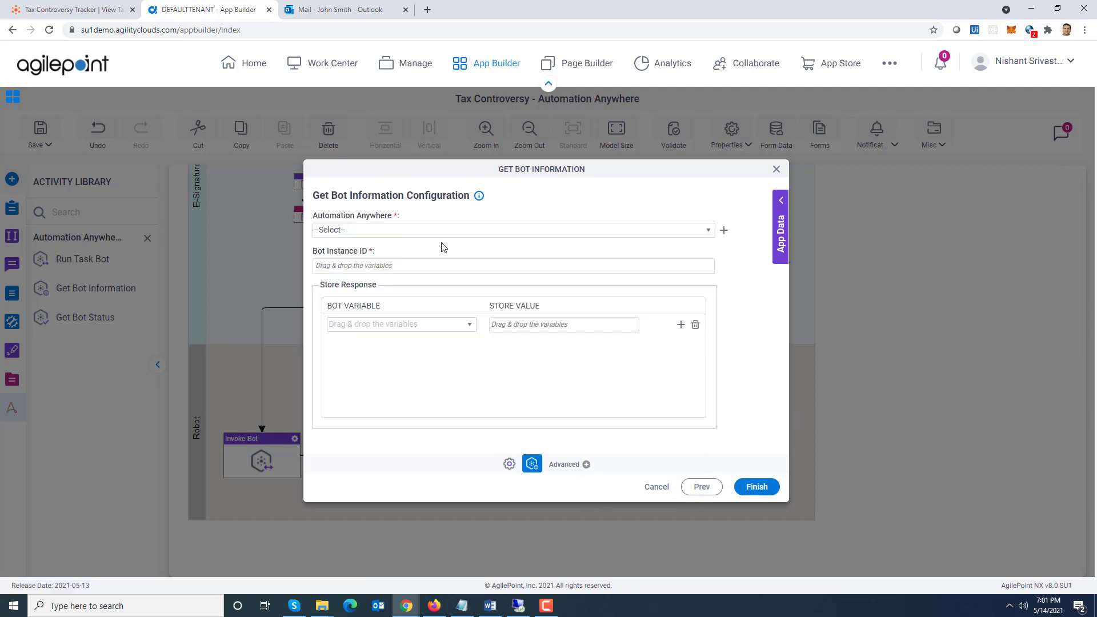
pyautogui.click(442, 233)
pyautogui.click(444, 279)
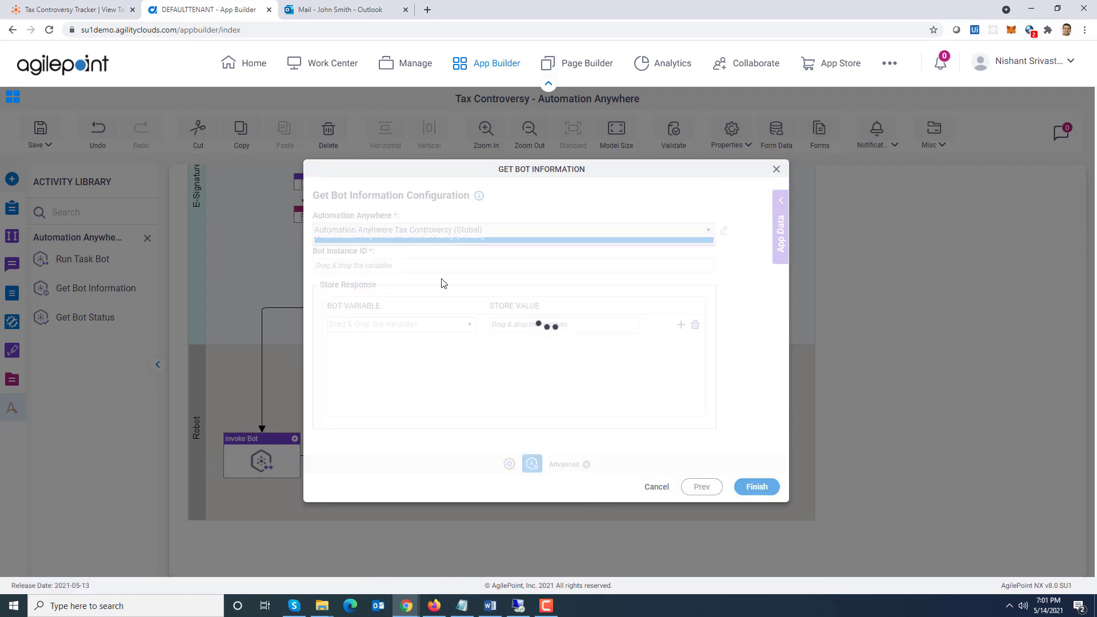
# Browse the bot variables available for the stored response, then close the configuration and delete the Get Bot Information activity
pyautogui.click(469, 327)
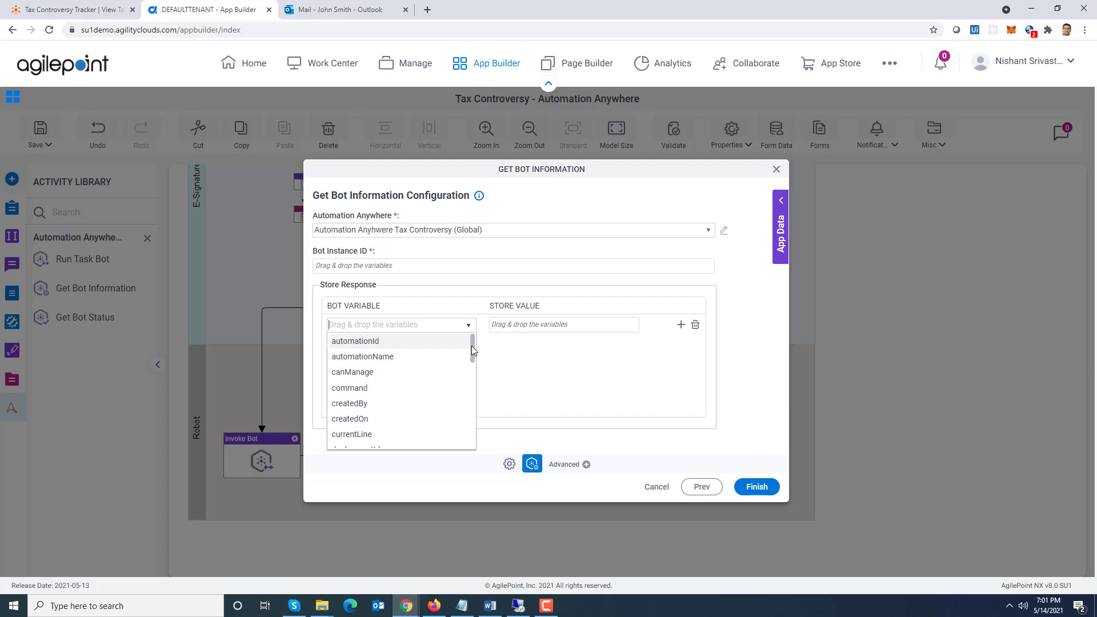
pyautogui.moveTo(472, 345)
pyautogui.mouseDown()
pyautogui.moveTo(476, 417)
pyautogui.moveTo(483, 339)
pyautogui.mouseUp()
pyautogui.click(516, 374)
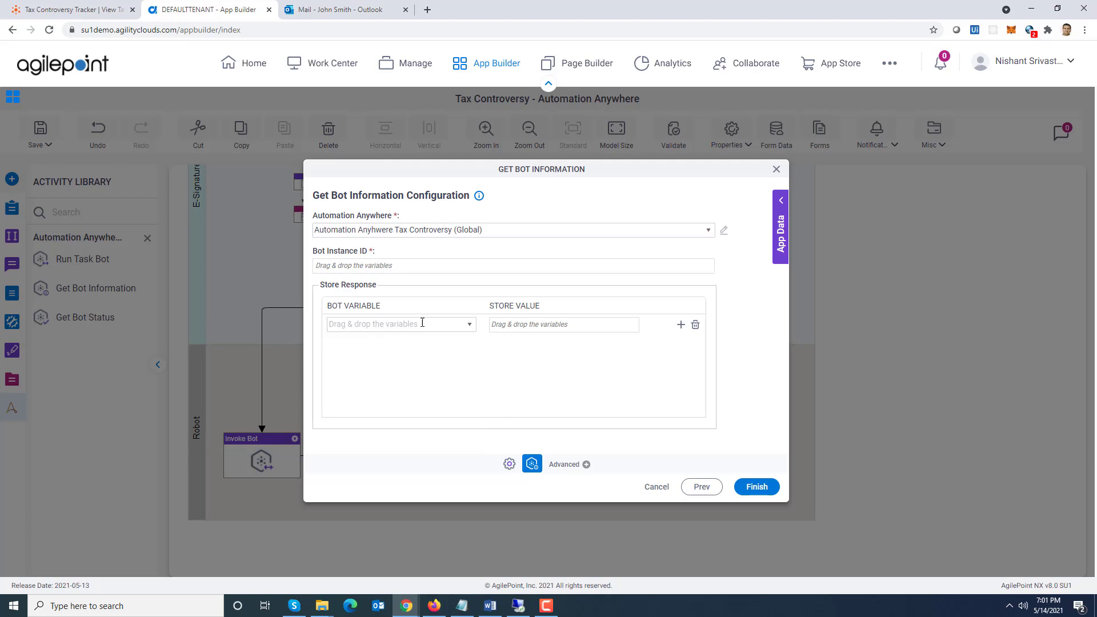
pyautogui.click(776, 169)
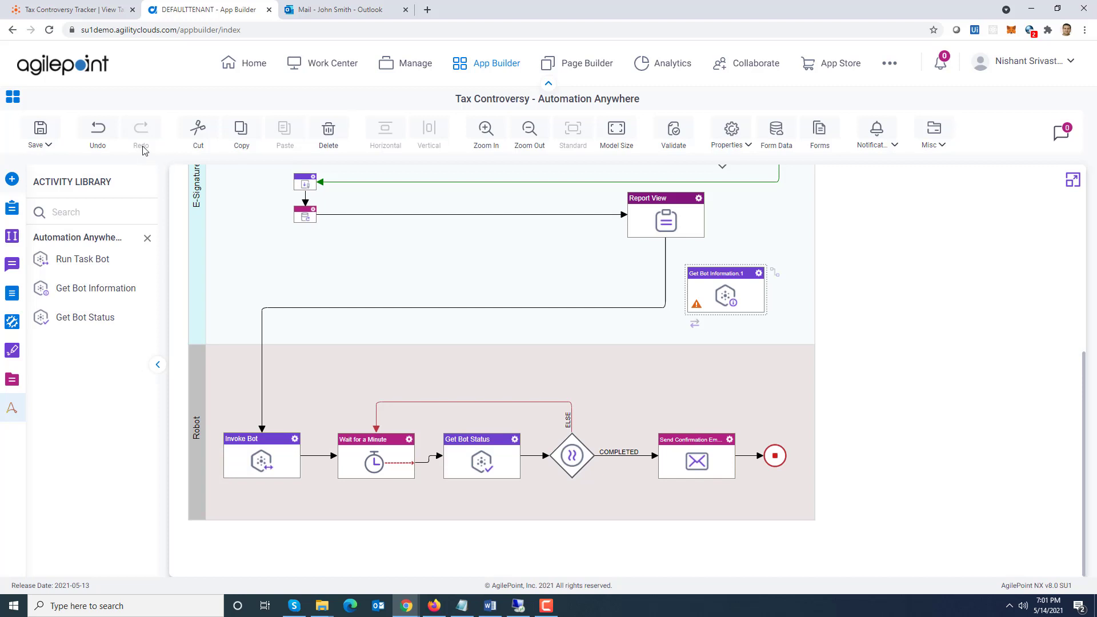
pyautogui.click(329, 132)
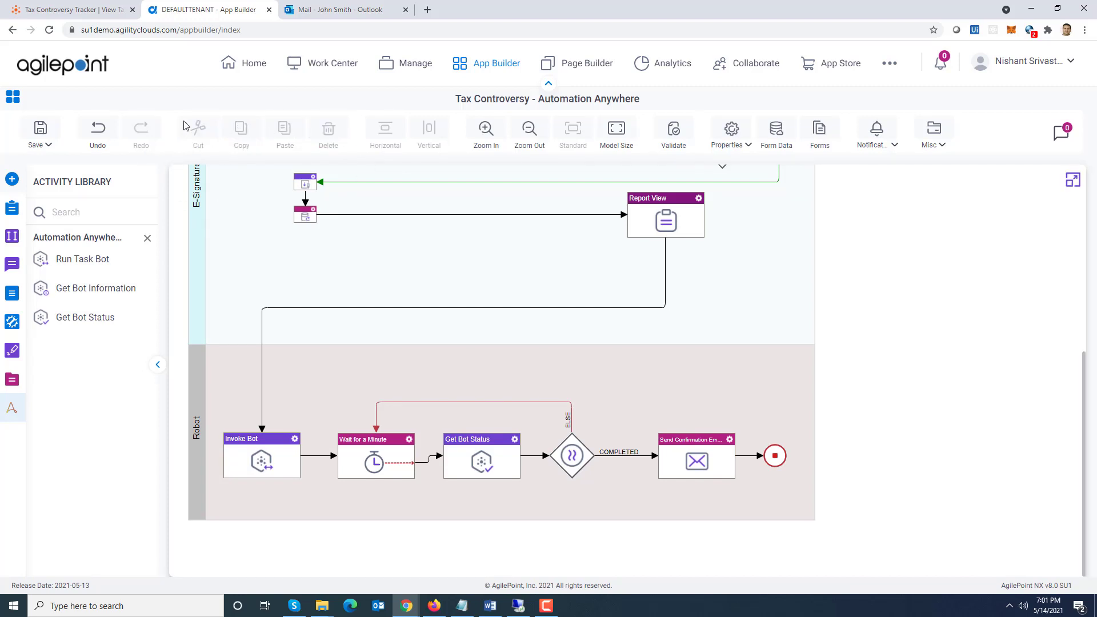
# Leave the process model without saving and start the Tax Controversy - Automation Anywhere app from the Work Center
pyautogui.click(329, 65)
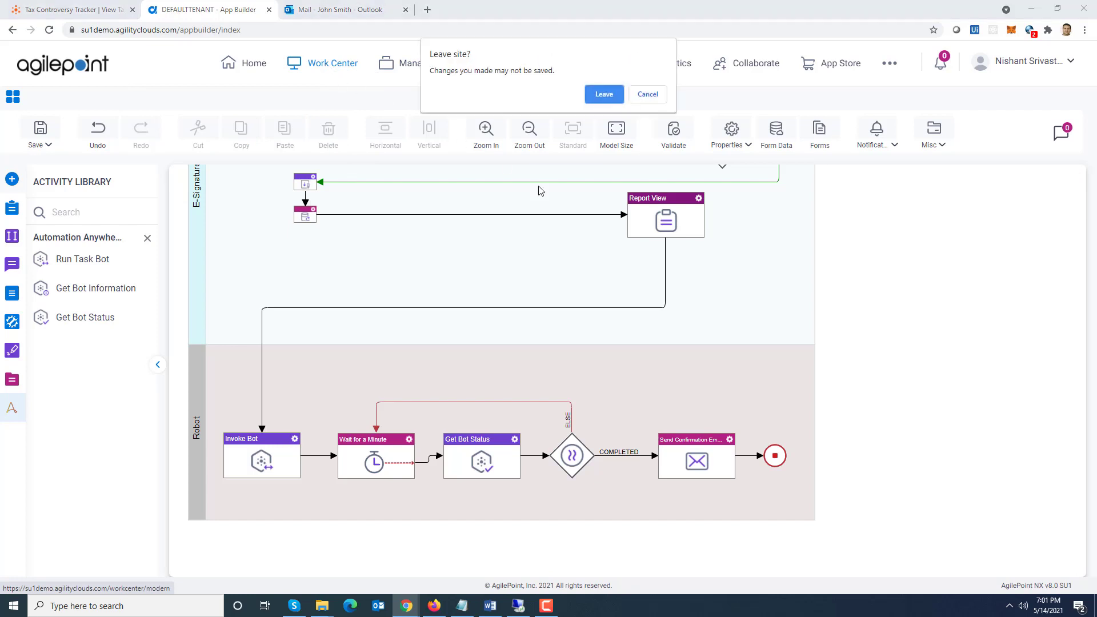
pyautogui.click(604, 95)
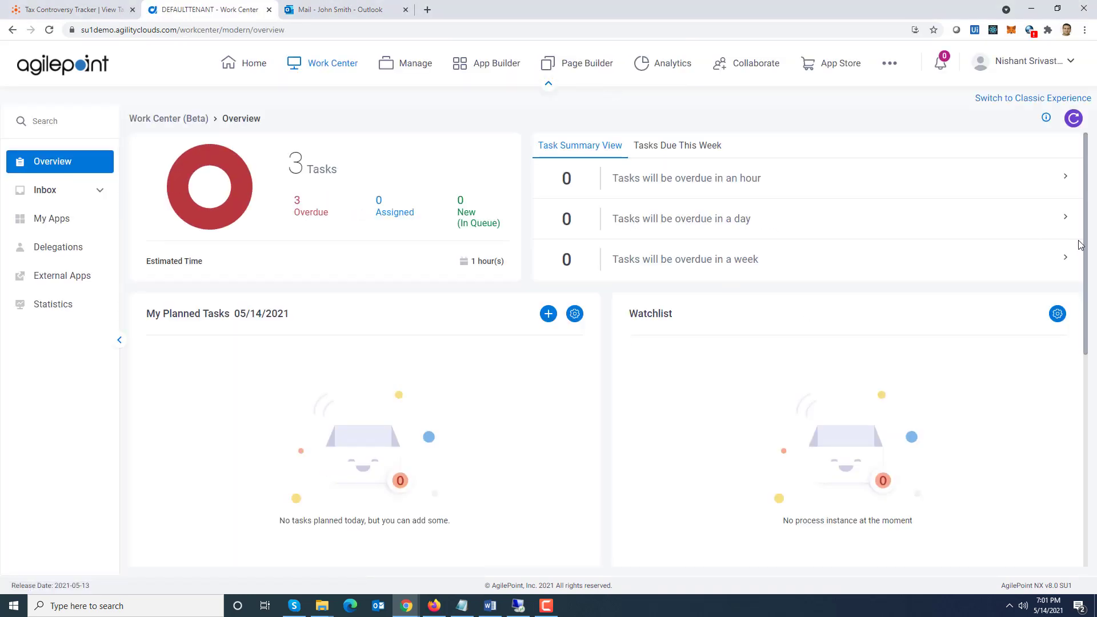
pyautogui.moveTo(1087, 251); pyautogui.dragTo(1090, 414)
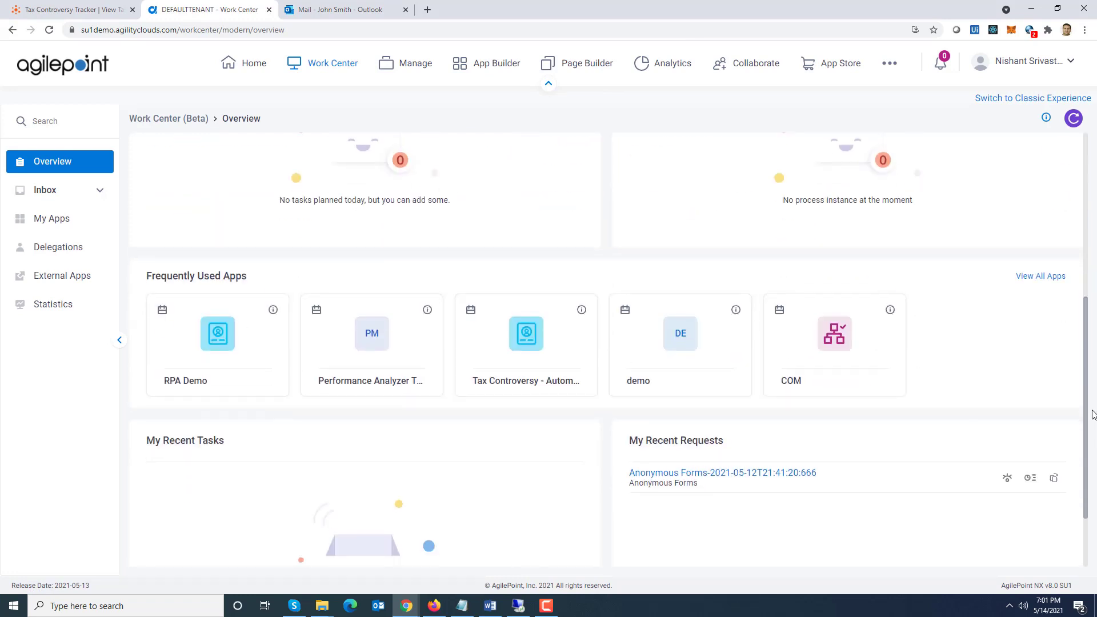
pyautogui.click(522, 336)
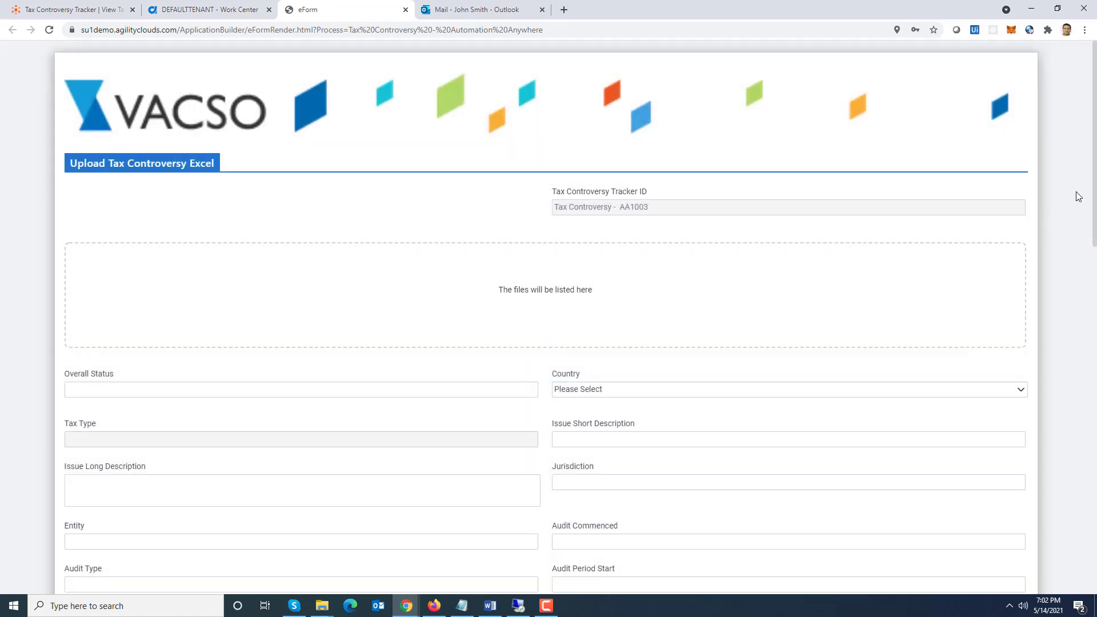
# Upload the Tax_Form Excel file to the Upload Tax Controversy Excel section of the form
pyautogui.moveTo(1095, 197)
pyautogui.mouseDown()
pyautogui.moveTo(1095, 503)
pyautogui.moveTo(1093, 186)
pyautogui.mouseUp()
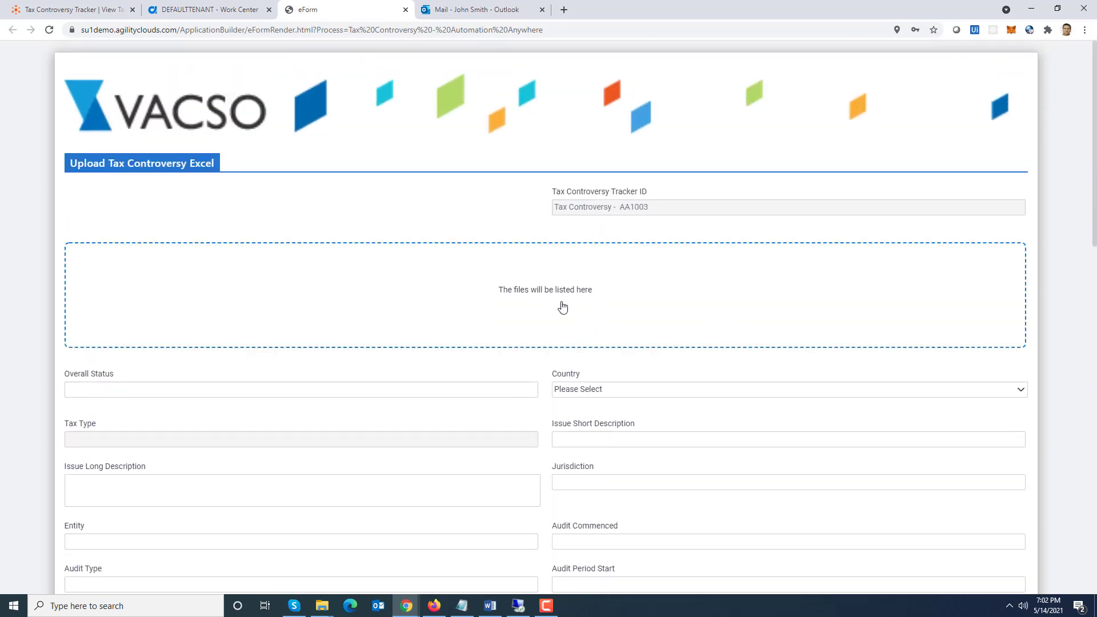
pyautogui.click(547, 296)
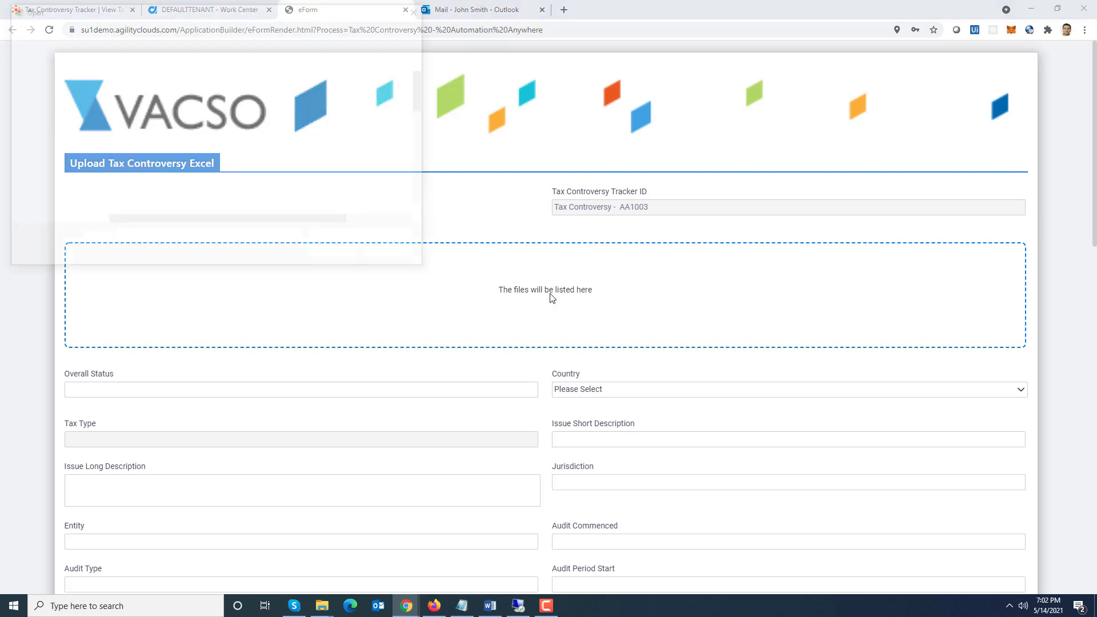
pyautogui.moveTo(423, 100); pyautogui.dragTo(422, 200)
pyautogui.doubleClick(191, 174)
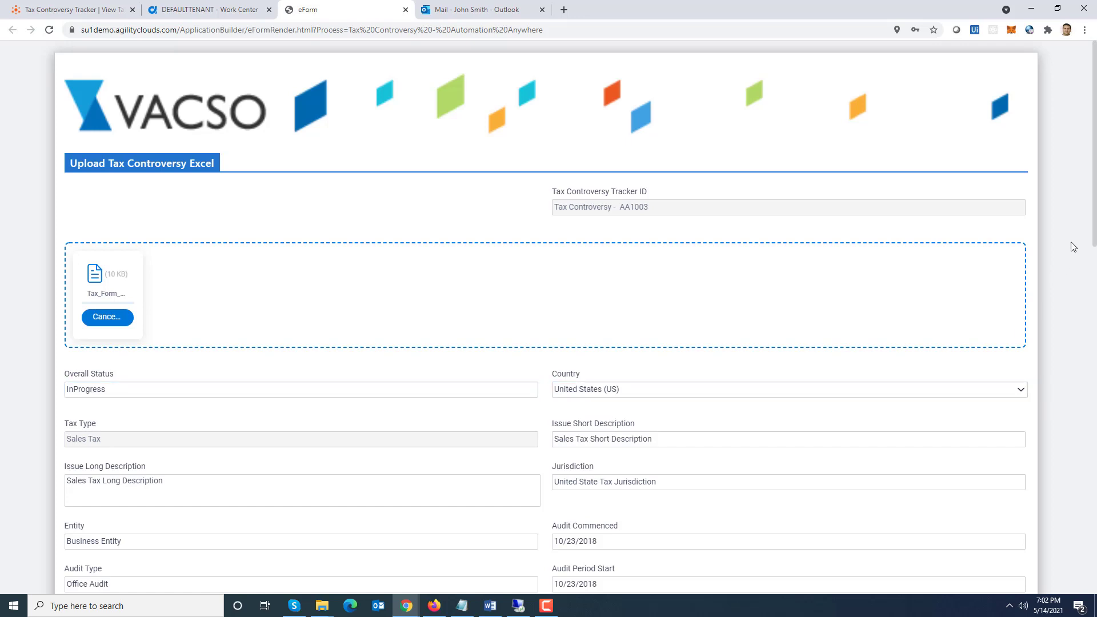
# Review the populated tax controversy form through to the comments section and submit it
pyautogui.moveTo(1093, 226); pyautogui.dragTo(1065, 160)
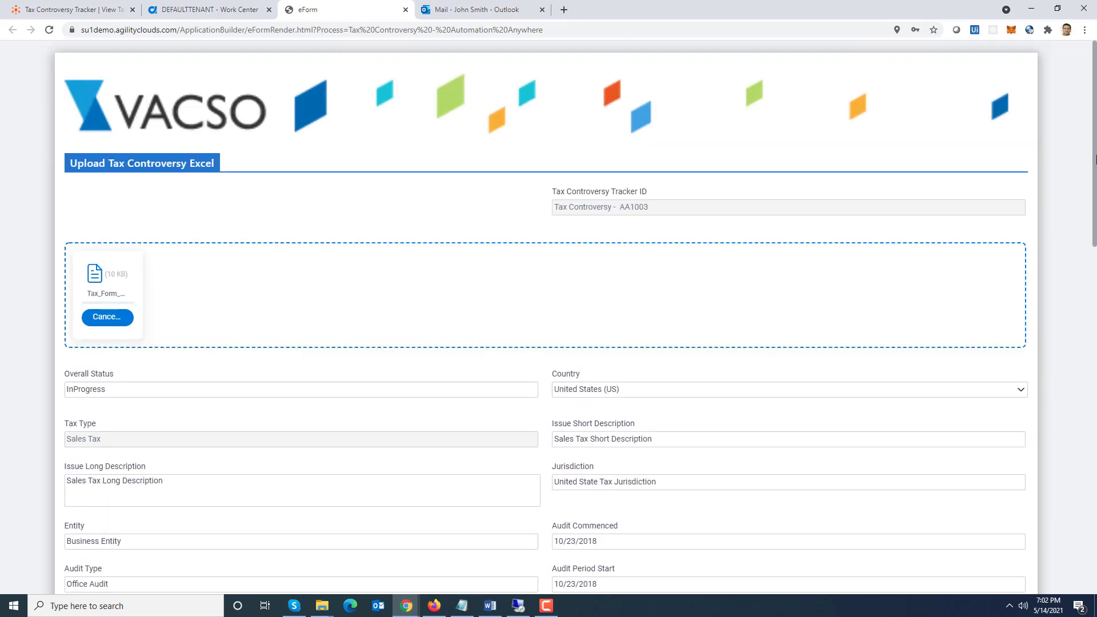
pyautogui.moveTo(1095, 163); pyautogui.dragTo(1081, 515)
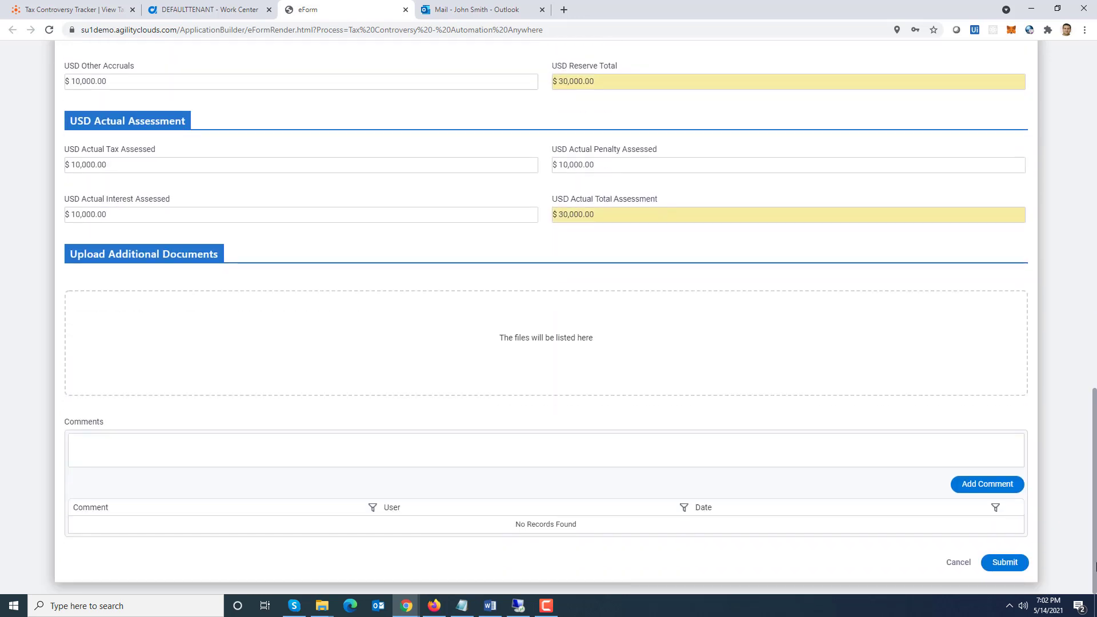
pyautogui.click(1005, 564)
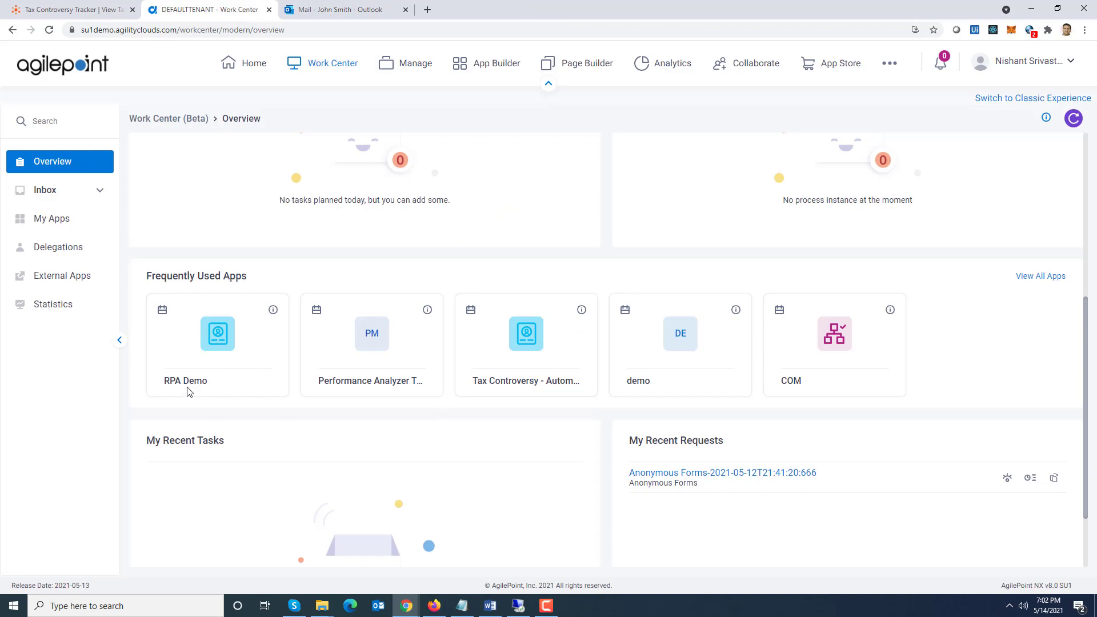
# Open the Inbox task list and show the process view of the assigned Tax Controversy Review task
pyautogui.click(97, 197)
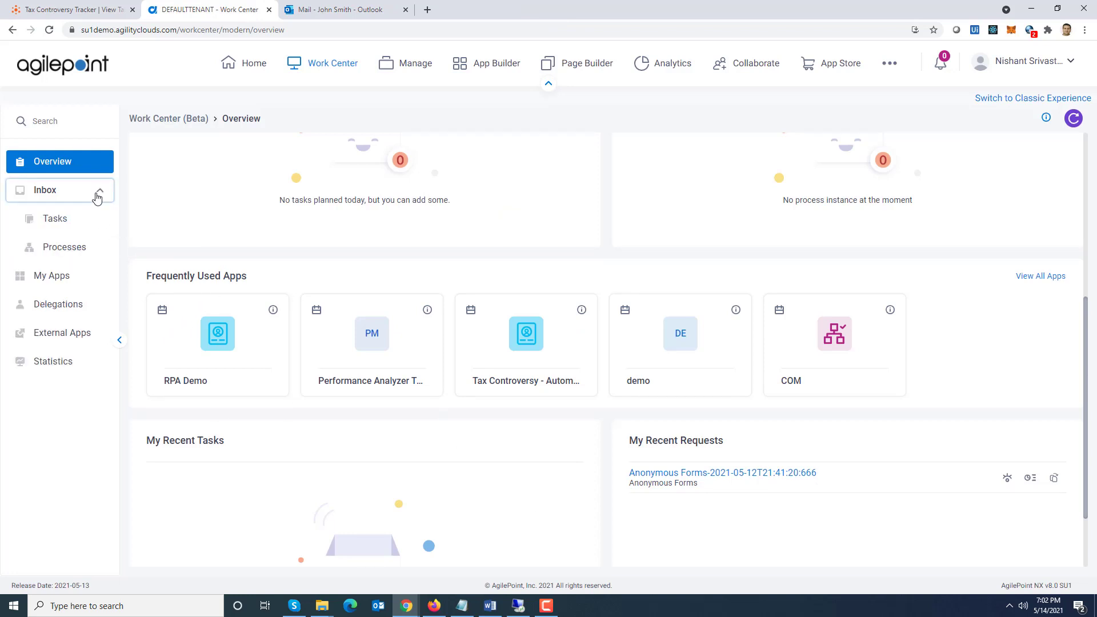
pyautogui.click(57, 220)
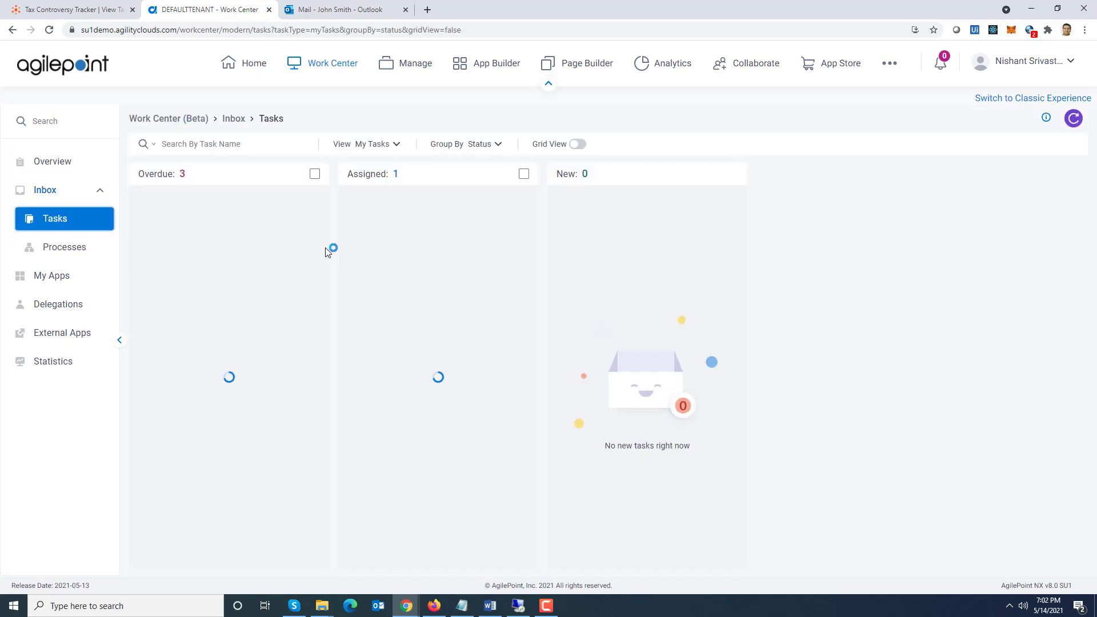
pyautogui.moveTo(477, 221)
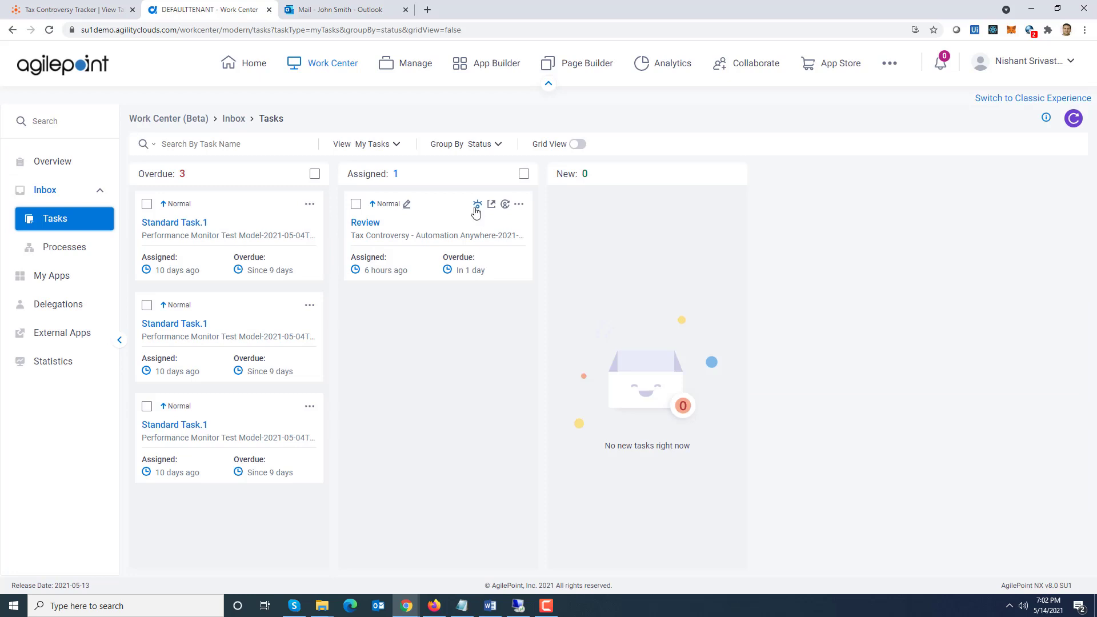
pyautogui.click(478, 206)
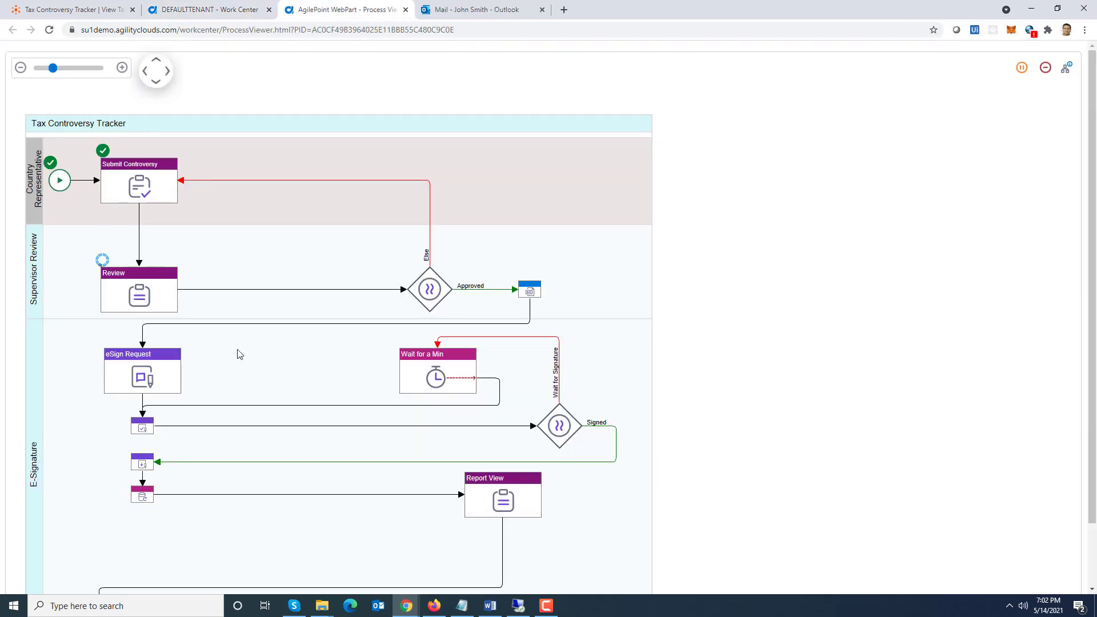
# Open the Review activity's participant details and launch its task form from there
pyautogui.click(142, 305)
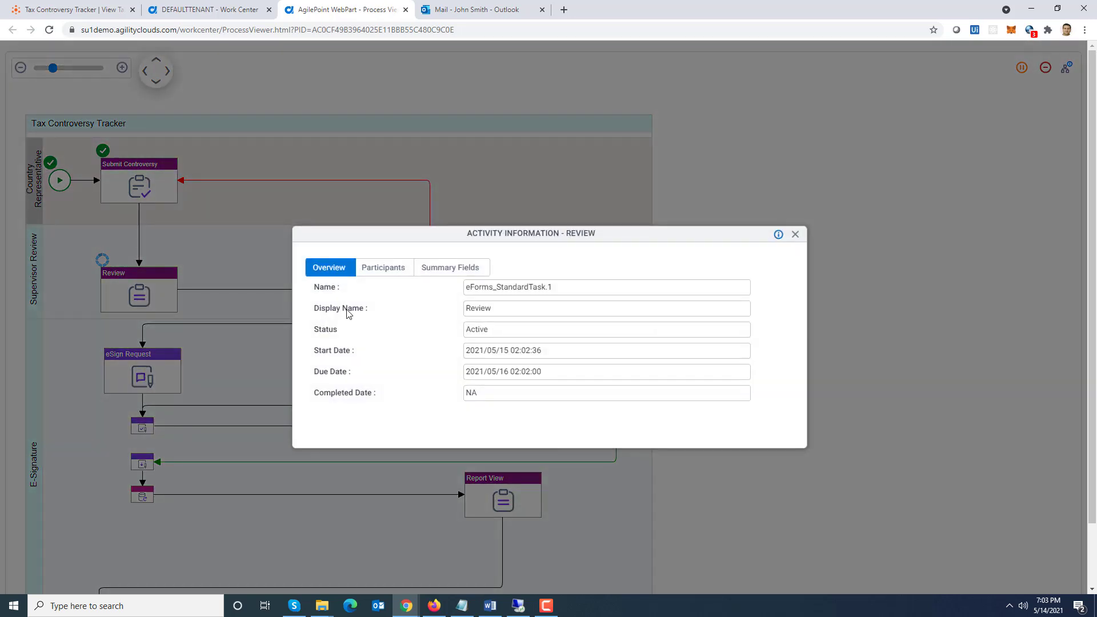
pyautogui.click(383, 269)
pyautogui.click(709, 316)
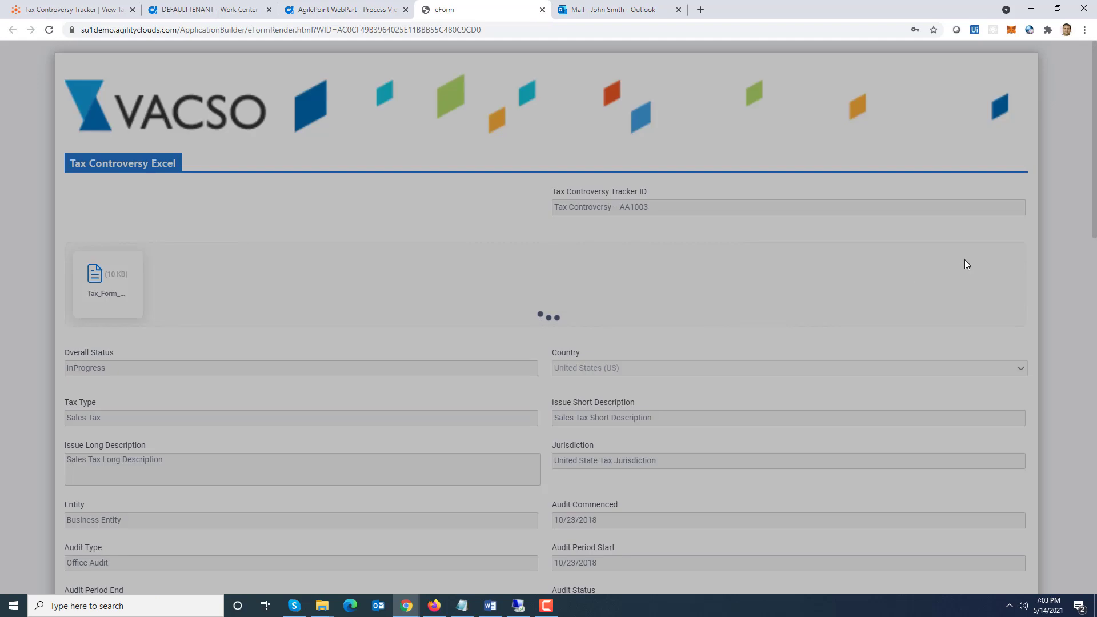
# Add the comment "Approved" under the Supervisor Decision, keeping the Approved option, and submit the review form
pyautogui.scroll(-10, 965, 260)
pyautogui.scroll(-6, 777, 551)
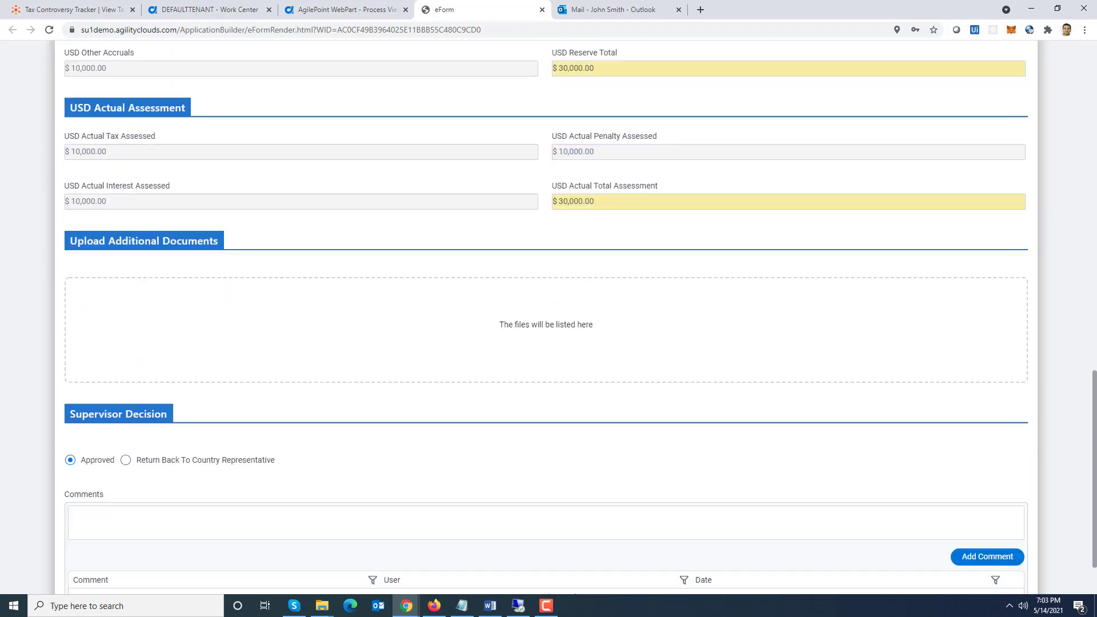
pyautogui.click(591, 455)
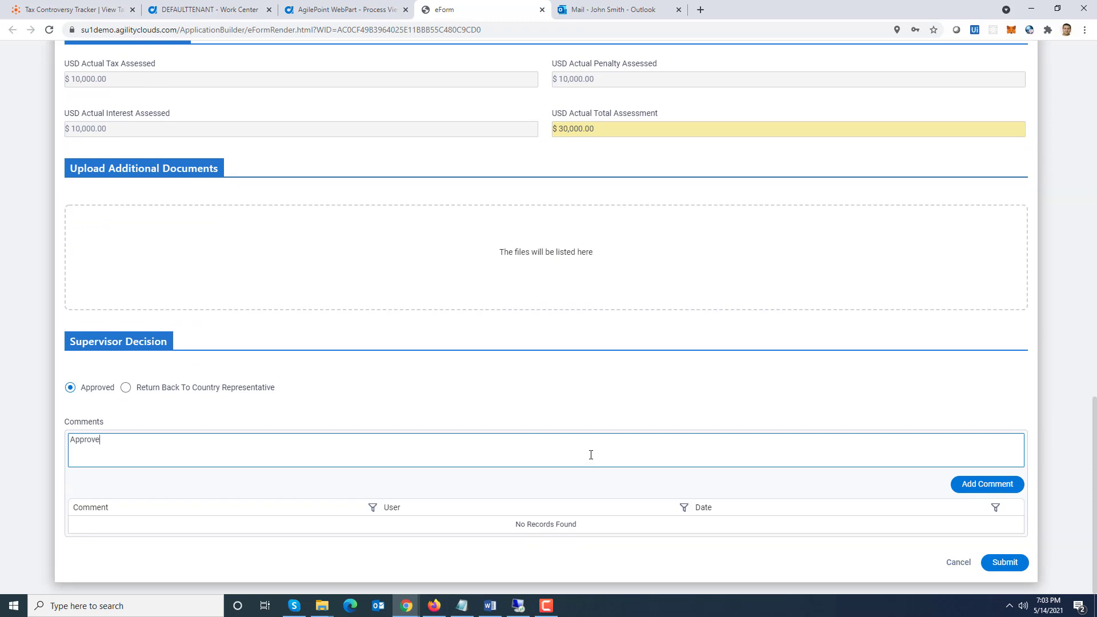
pyautogui.click(986, 485)
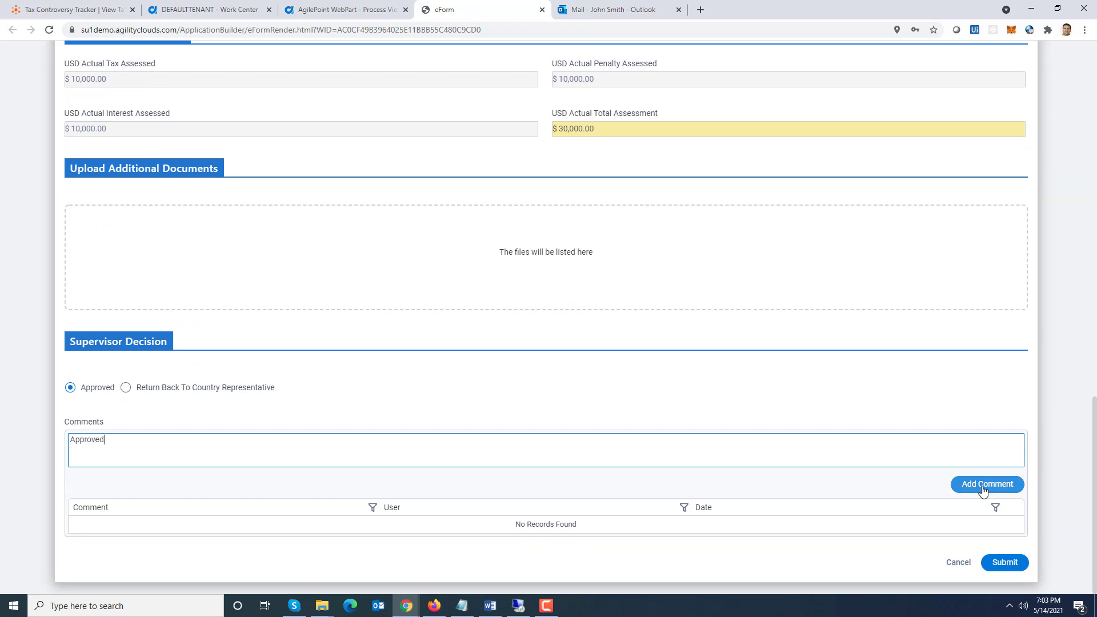
pyautogui.click(1005, 565)
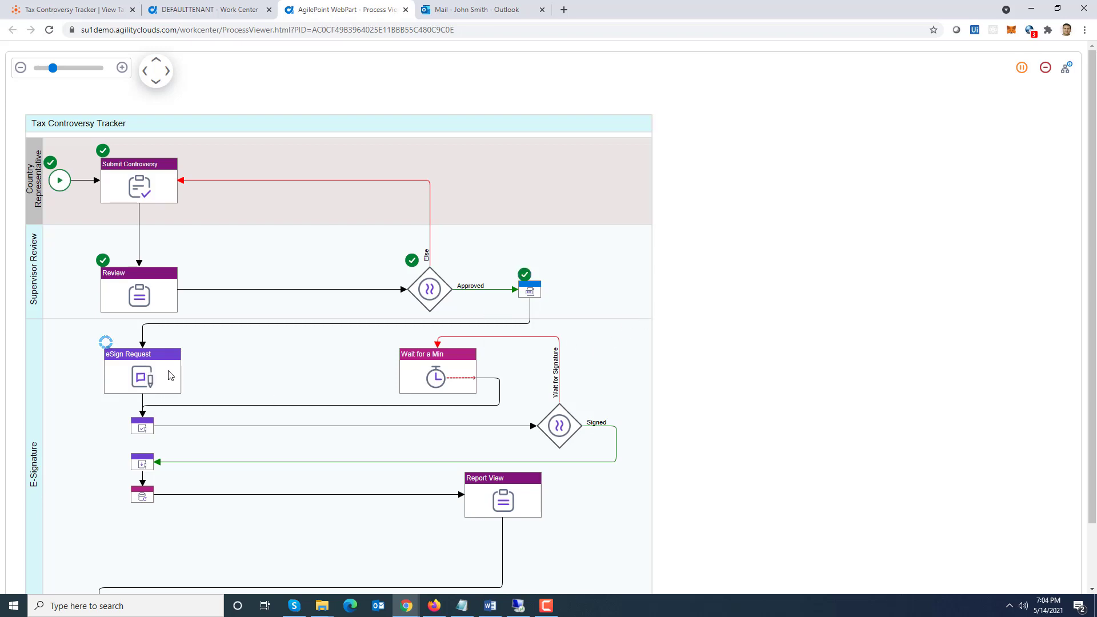
# Switch to Outlook, open the DocuSign signature request e-mail and open its document for review
pyautogui.click(457, 10)
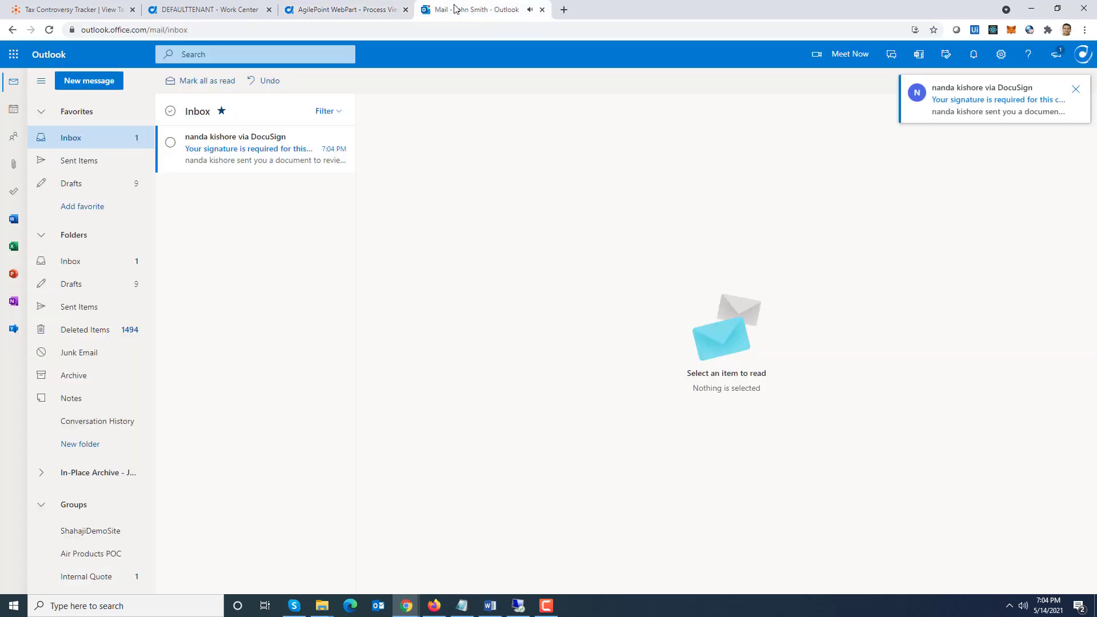
pyautogui.click(217, 155)
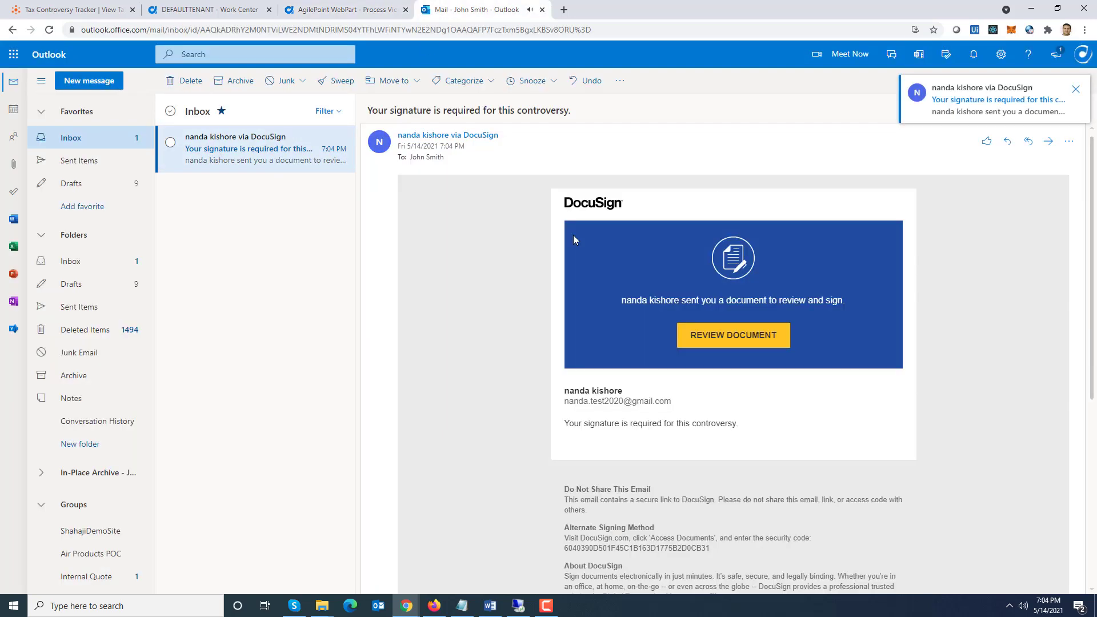
pyautogui.click(709, 336)
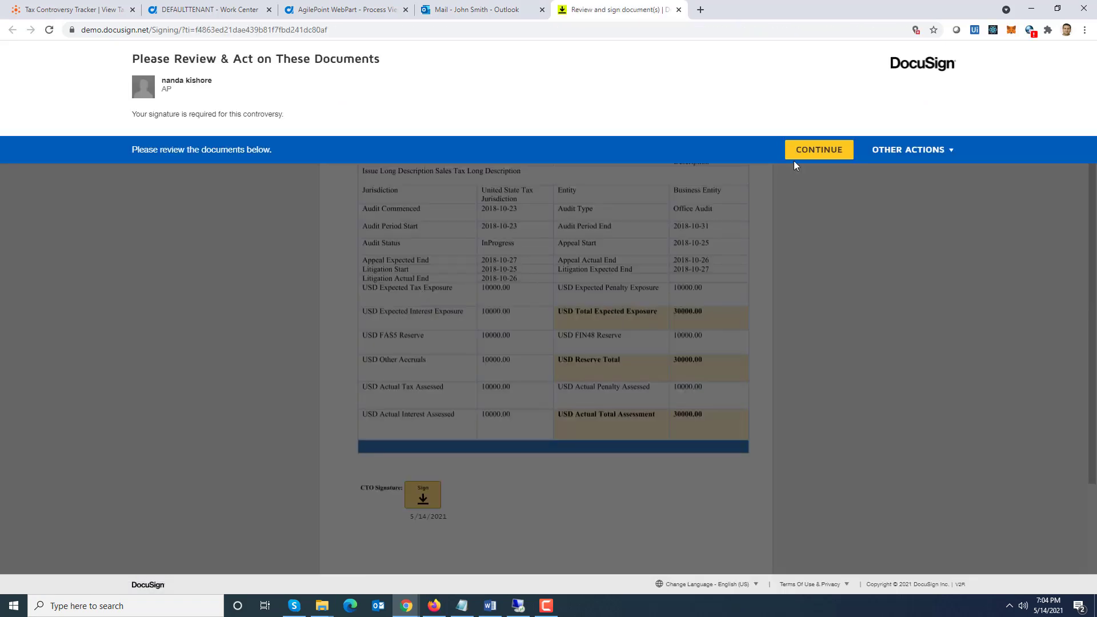
# Sign the tax controversy document in the CTO Signature field, finish signing and decline the DocuSign login
pyautogui.click(816, 152)
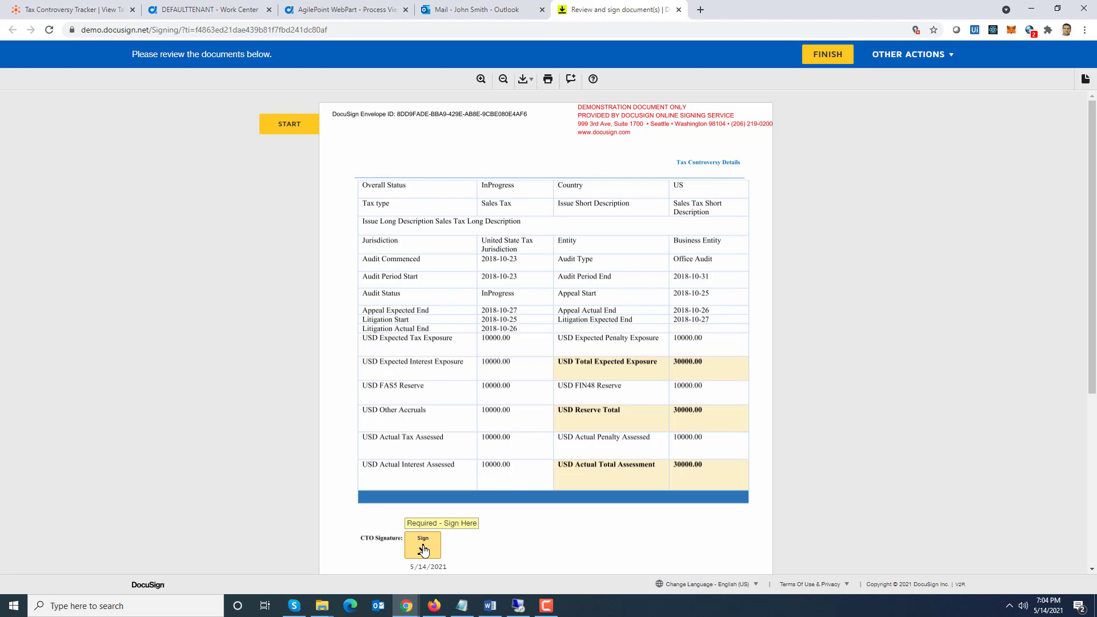
pyautogui.click(423, 550)
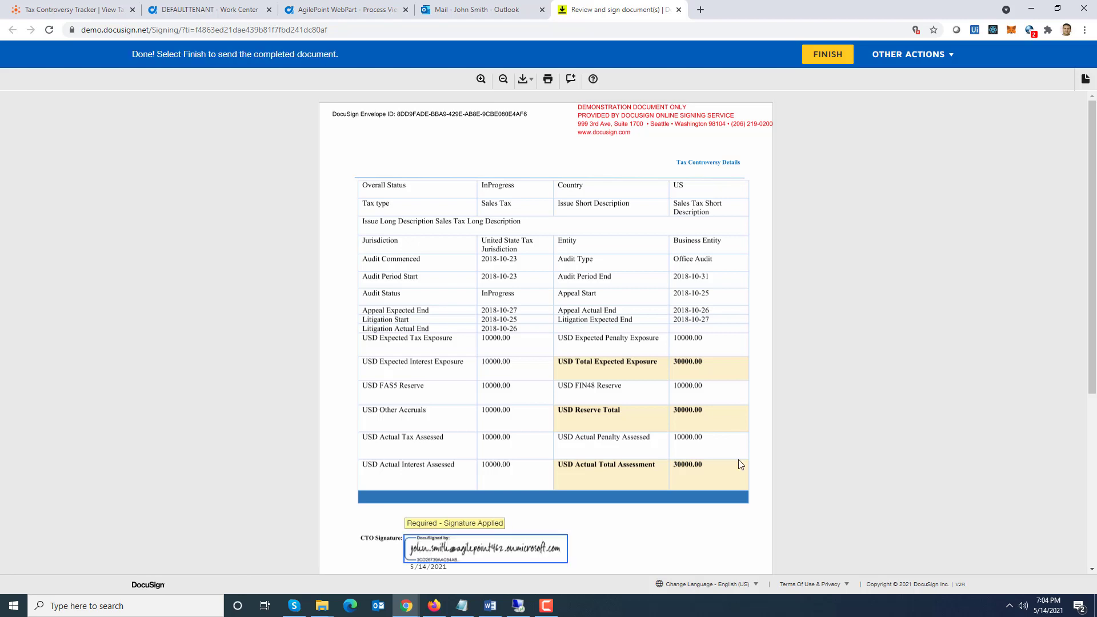
pyautogui.click(829, 56)
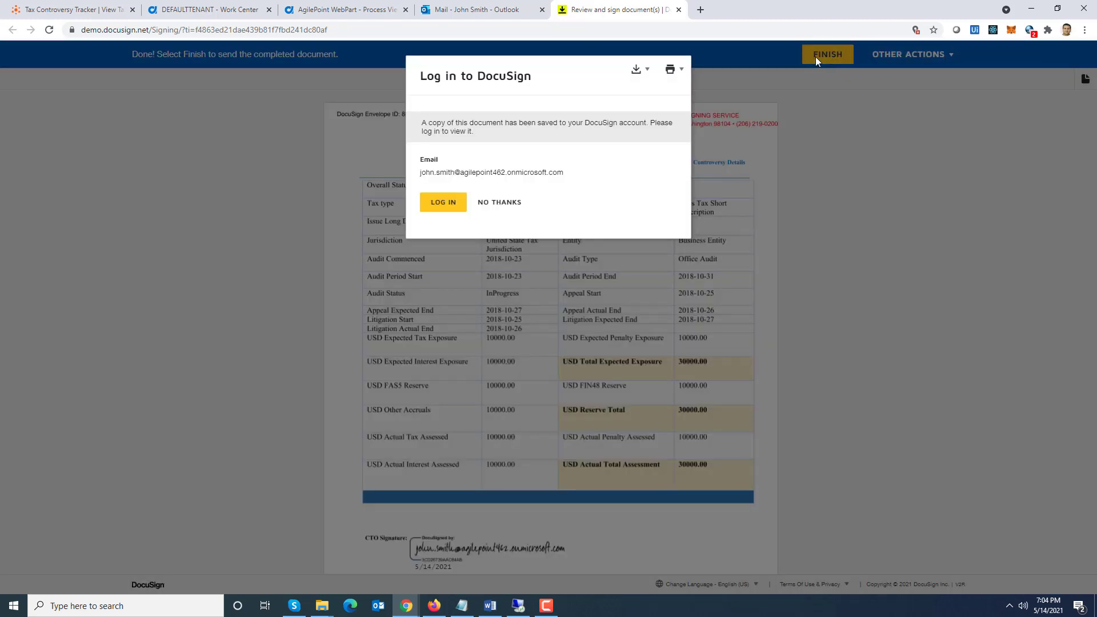
pyautogui.click(518, 203)
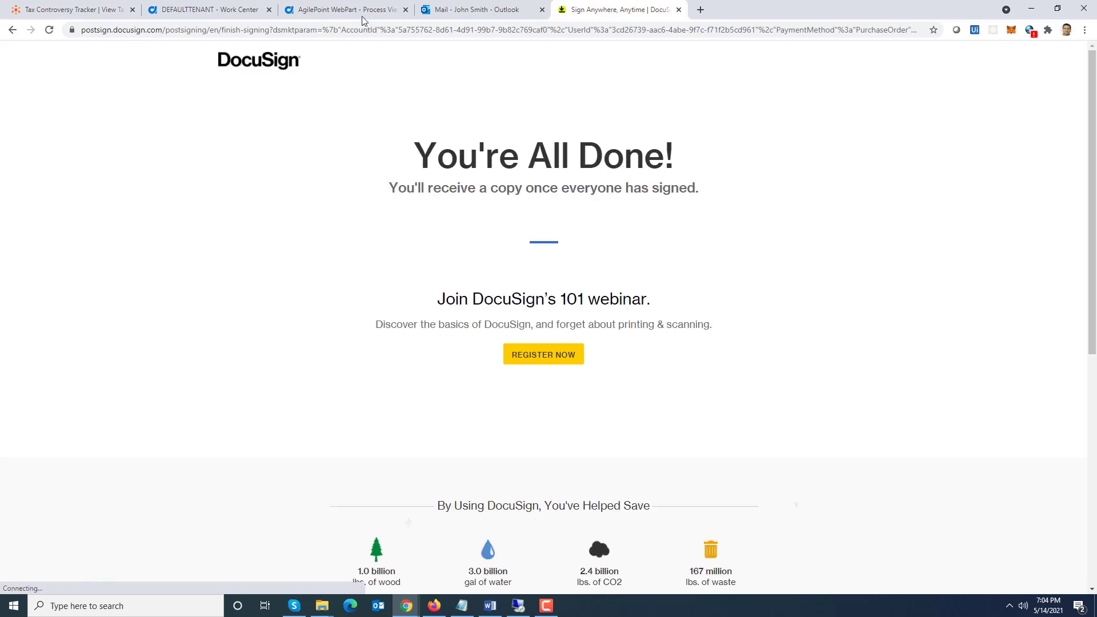
# Check the process view down to the Robot lane, then switch to the Remote Desktop session in full screen
pyautogui.click(351, 10)
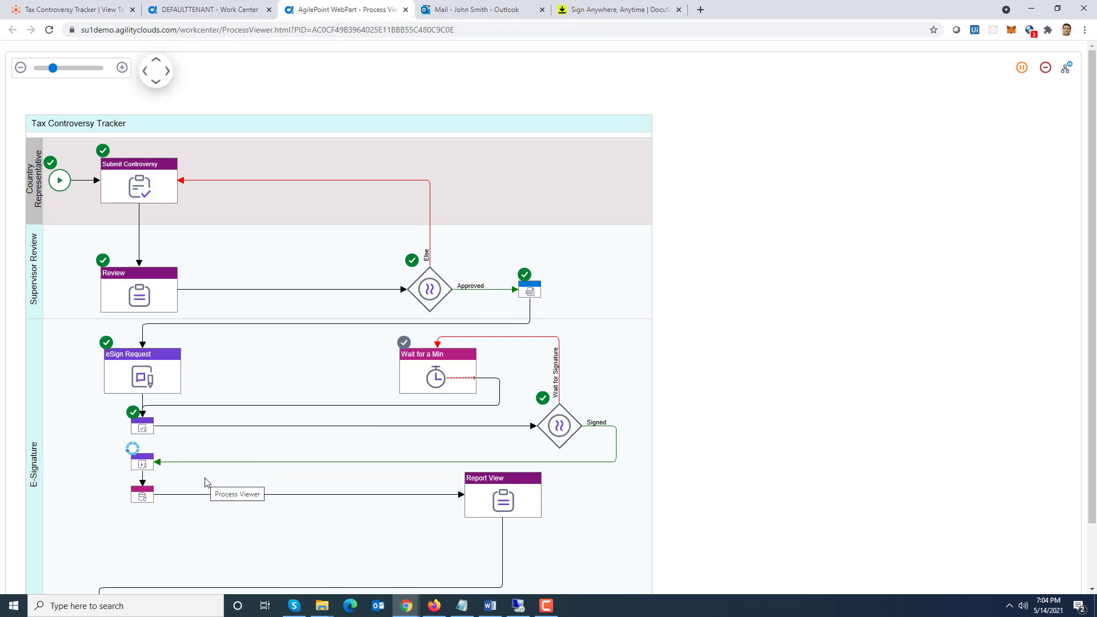
pyautogui.moveTo(207, 484); pyautogui.dragTo(266, 270)
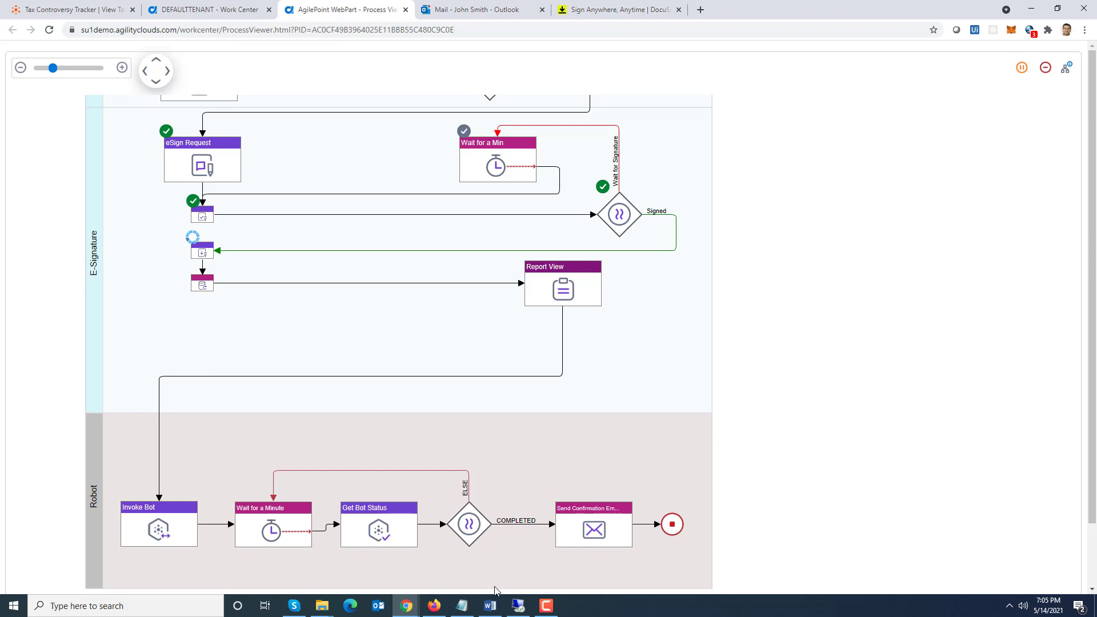
pyautogui.click(519, 607)
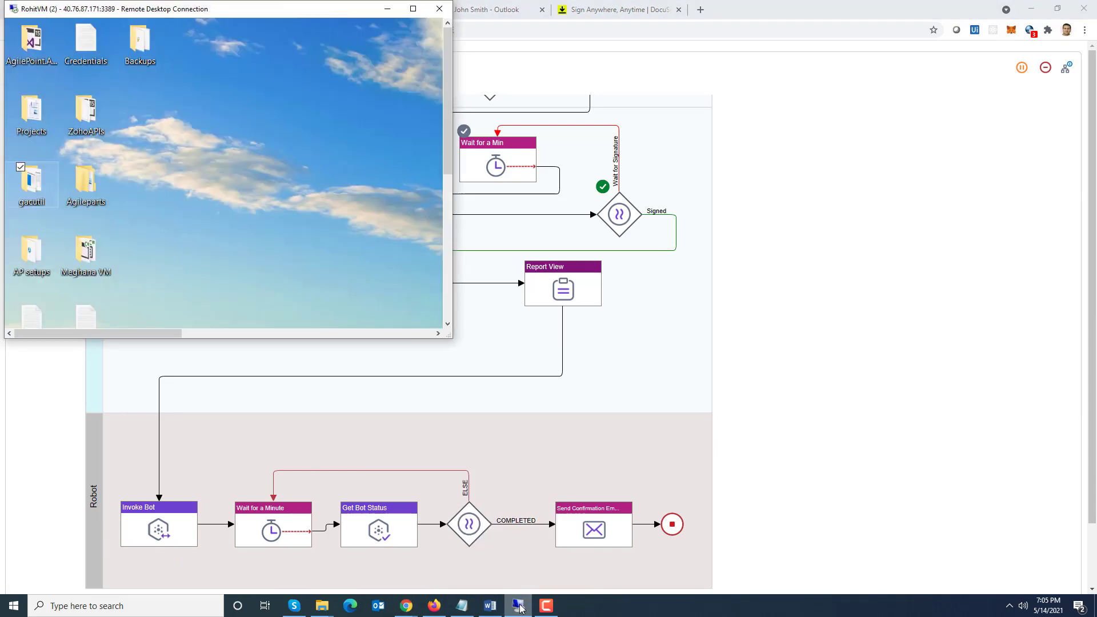
pyautogui.click(413, 10)
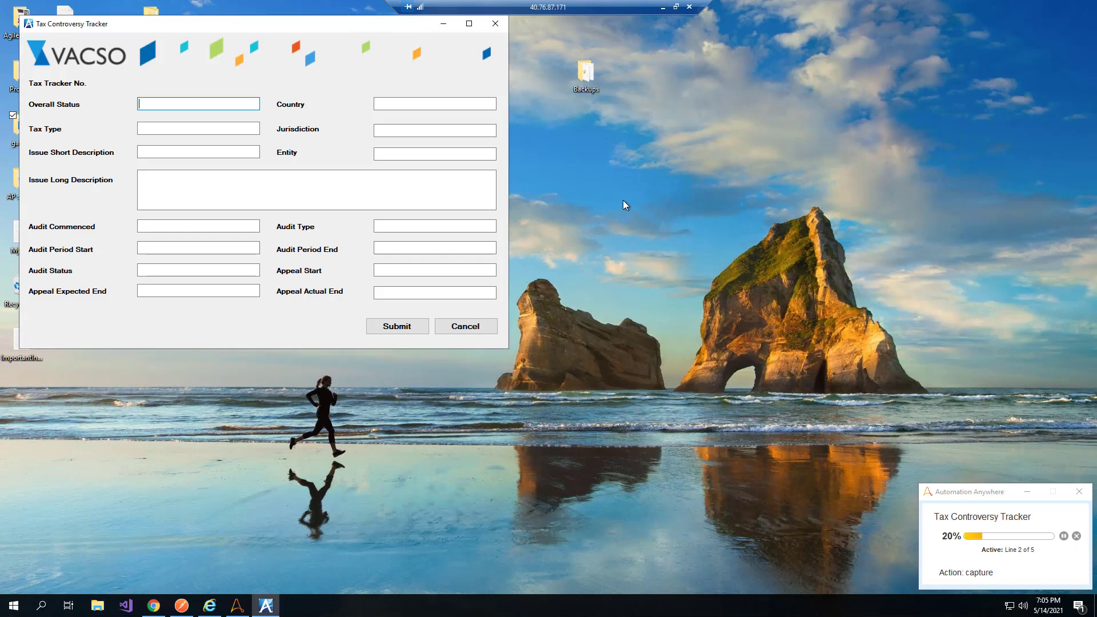
# In the Tax Controversy Tracker form, enter Overall Status InProgress, Country US, Tax Type Sales Tax and Jurisdiction United State Tax Jurisdiction
pyautogui.write('InProgress')
pyautogui.press('Tab')
pyautogui.write('US')
pyautogui.press('Tab')
pyautogui.write('Sales ')
pyautogui.write('Tax')
pyautogui.press('Tab')
pyautogui.write('United ')
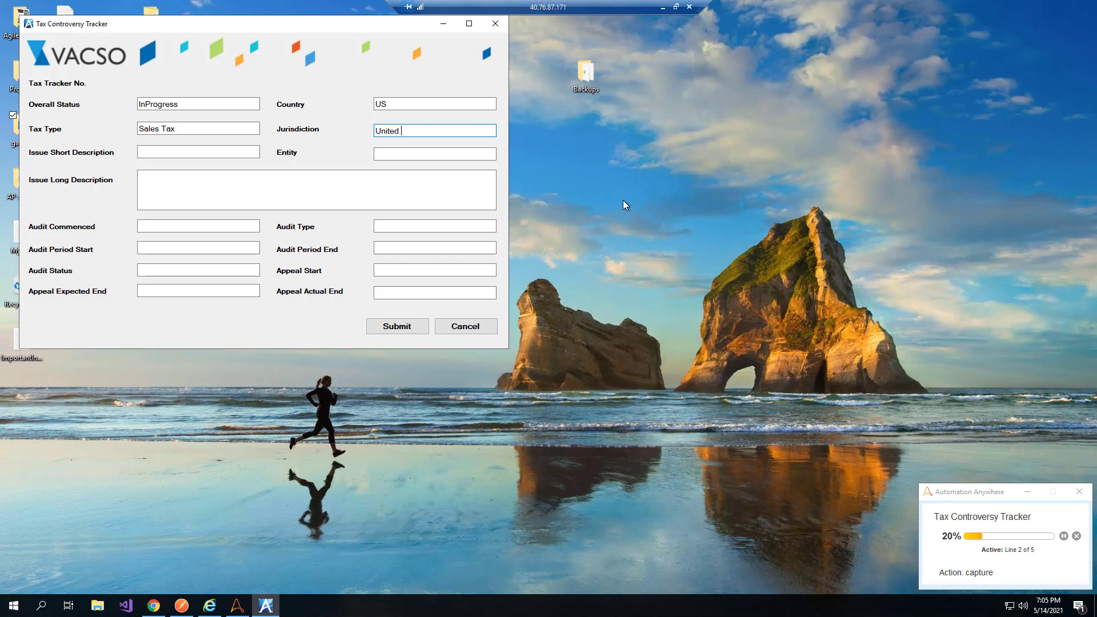
pyautogui.write('State Tax Jurisdiction')
# Enter the short description "Sales Tax Short Description", the entity "Business Entity" and the long description "Sales Tax Long Description"
pyautogui.press('Tab')
pyautogui.write('Sales Tax Short Description')
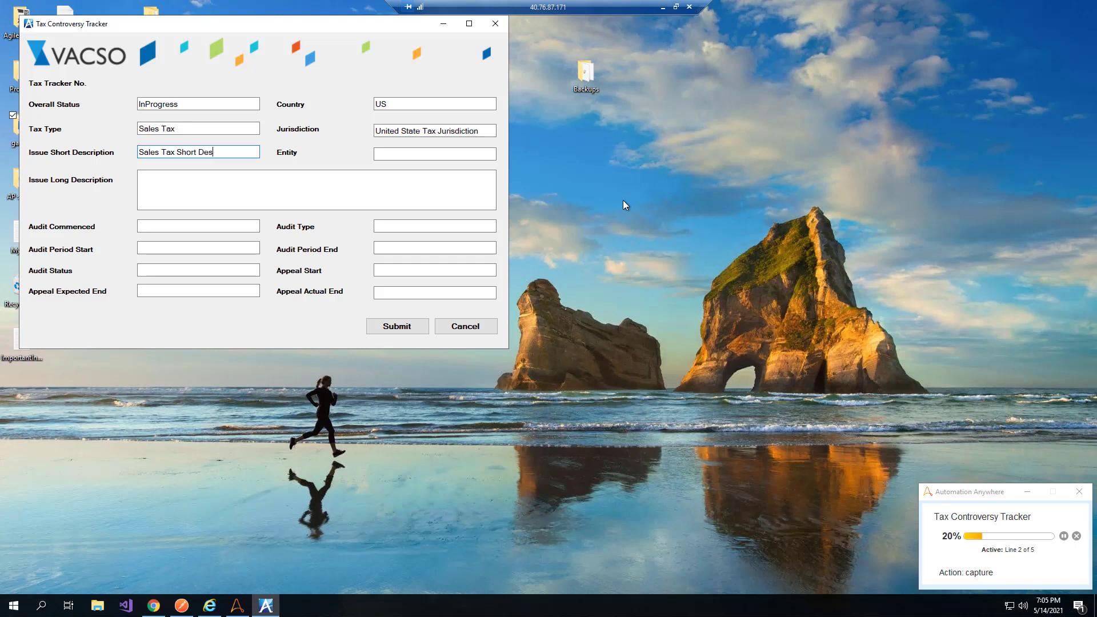
pyautogui.press('Tab')
pyautogui.write('Business Entity')
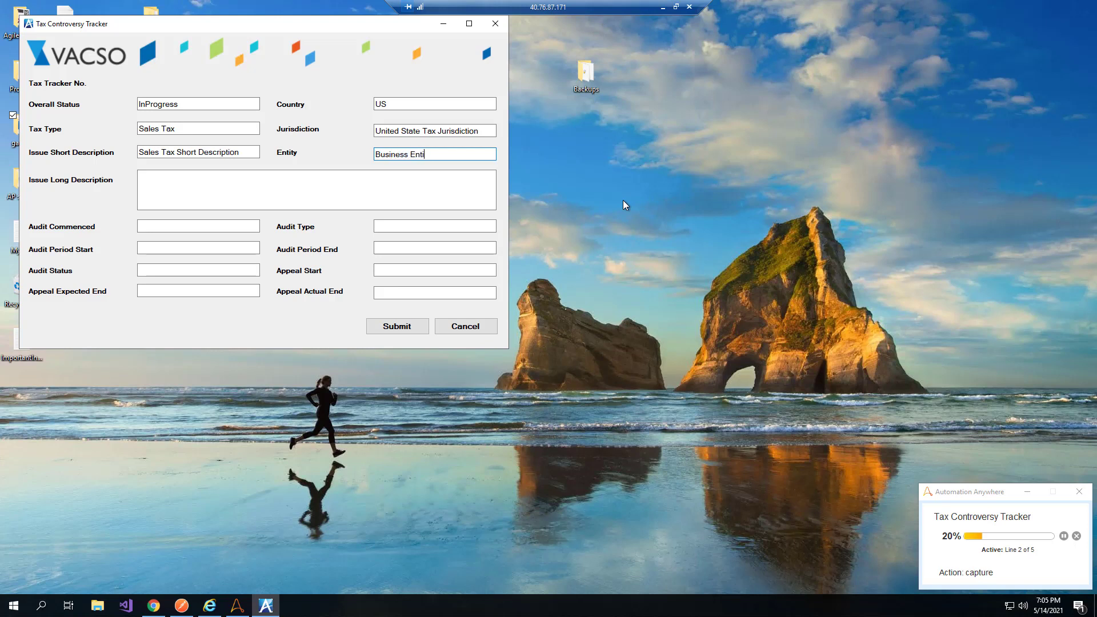
pyautogui.press('Tab')
pyautogui.write('Sales Tax Long Description')
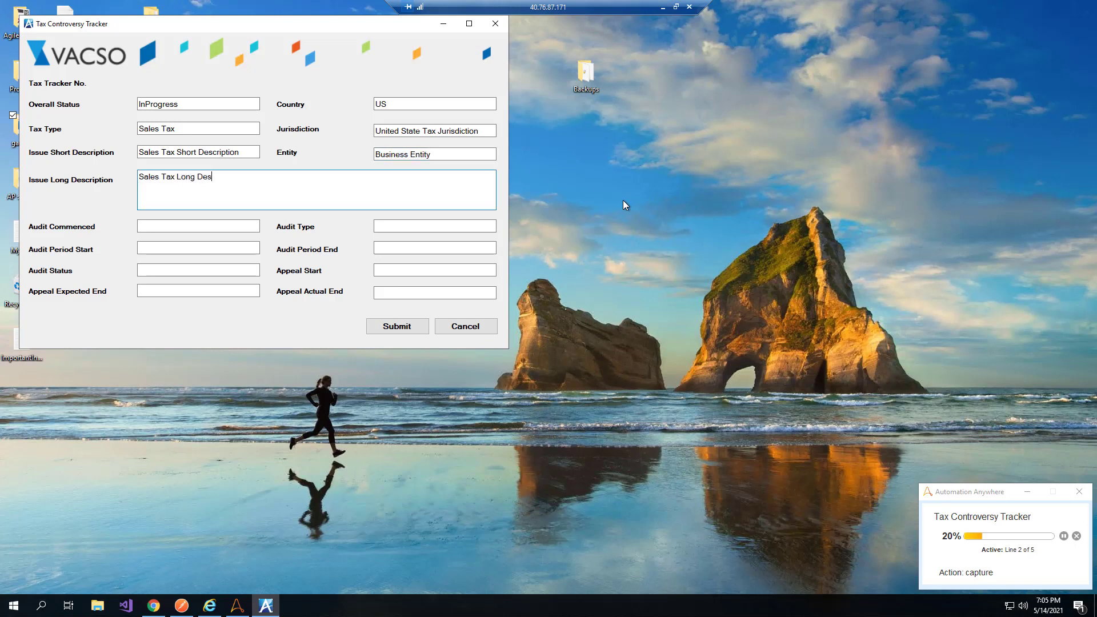
# Fill in the audit fields: commenced 2018-10-23, type Office Audit, period start 2018-10-23, period end 2018-10-31, status InProgress
pyautogui.press('Tab')
pyautogui.write('2018-10-23')
pyautogui.press('Tab')
pyautogui.write('Office Audit')
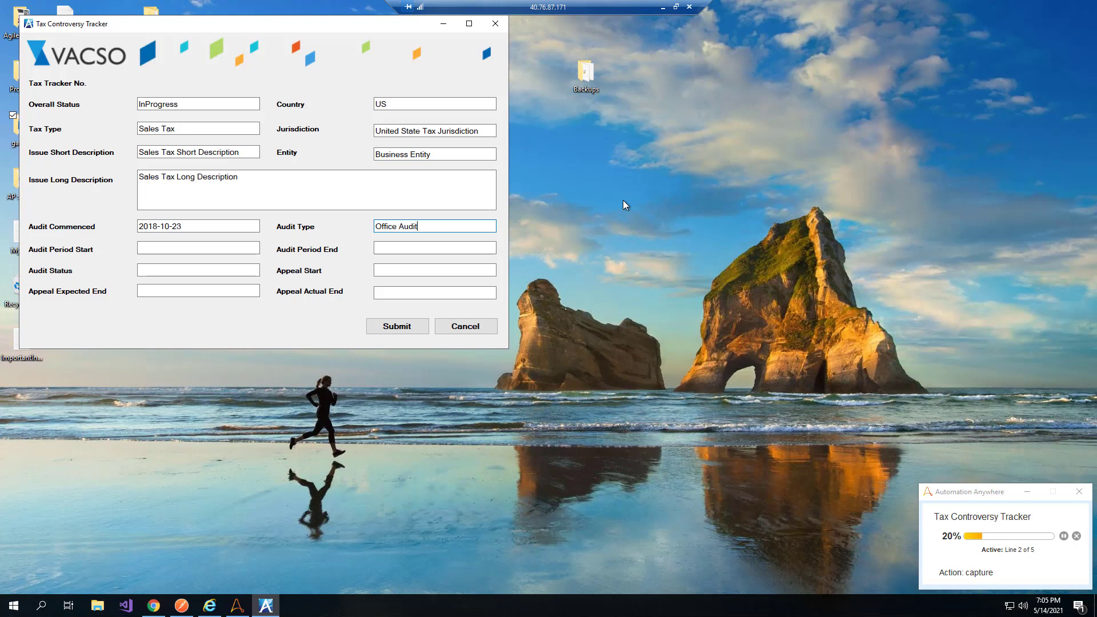
pyautogui.press('Tab')
pyautogui.write('2018-10-23')
pyautogui.press('Tab')
pyautogui.write('2018-10-31')
pyautogui.press('Tab')
pyautogui.write('InProgress')
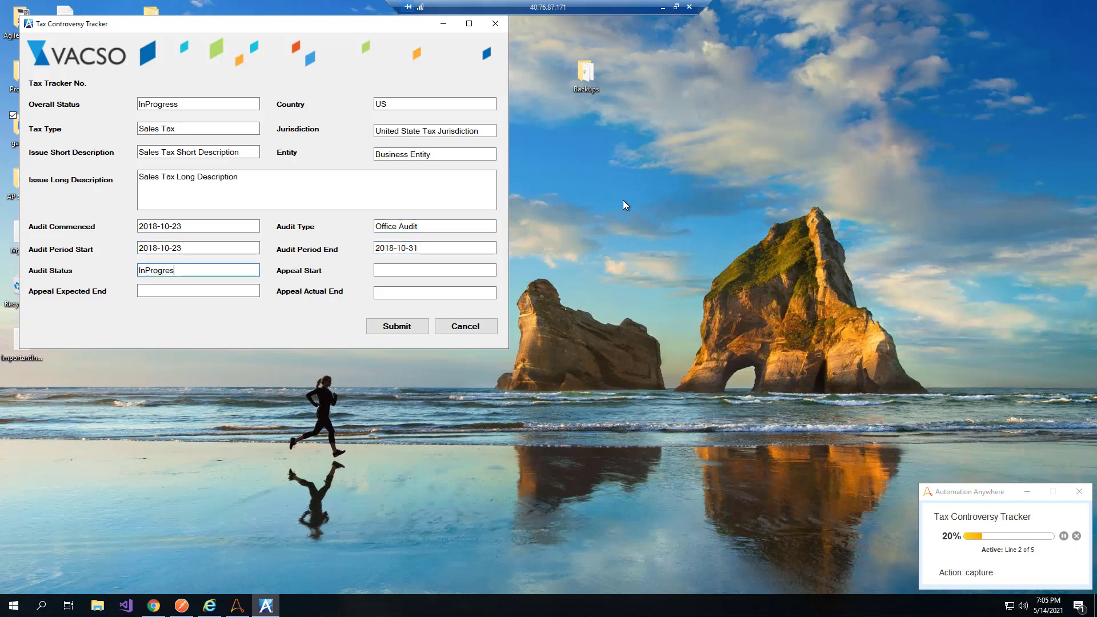
# Enter Appeal Start 2018-10-25, Appeal Expected End 2018-10-27 and Appeal Actual End 2018-10-26, submit the form and return to the process view
pyautogui.press('Tab')
pyautogui.write('2018-10-25')
pyautogui.press('Tab')
pyautogui.write('2018-10-27')
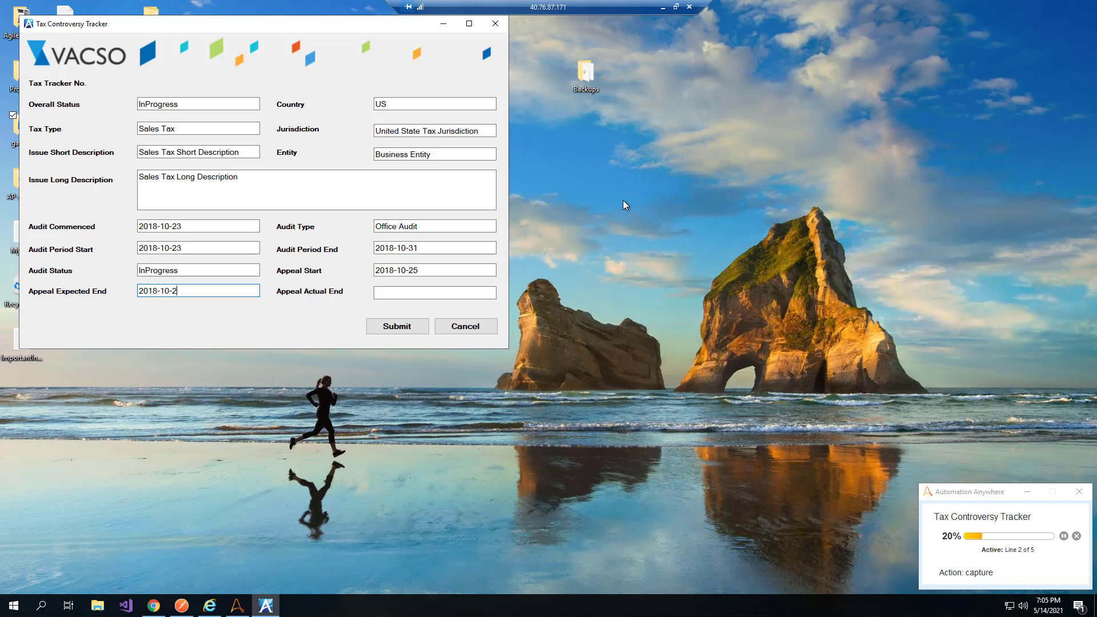
pyautogui.press('Tab')
pyautogui.write('2018-10-26')
pyautogui.press('Tab')
pyautogui.press('Return')
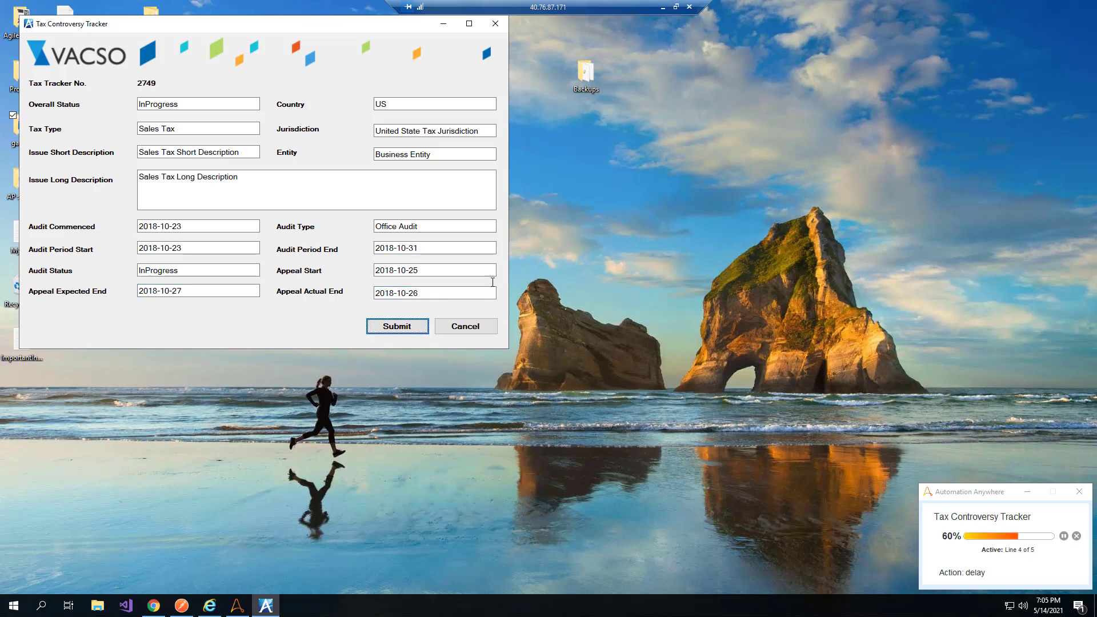
pyautogui.click(661, 8)
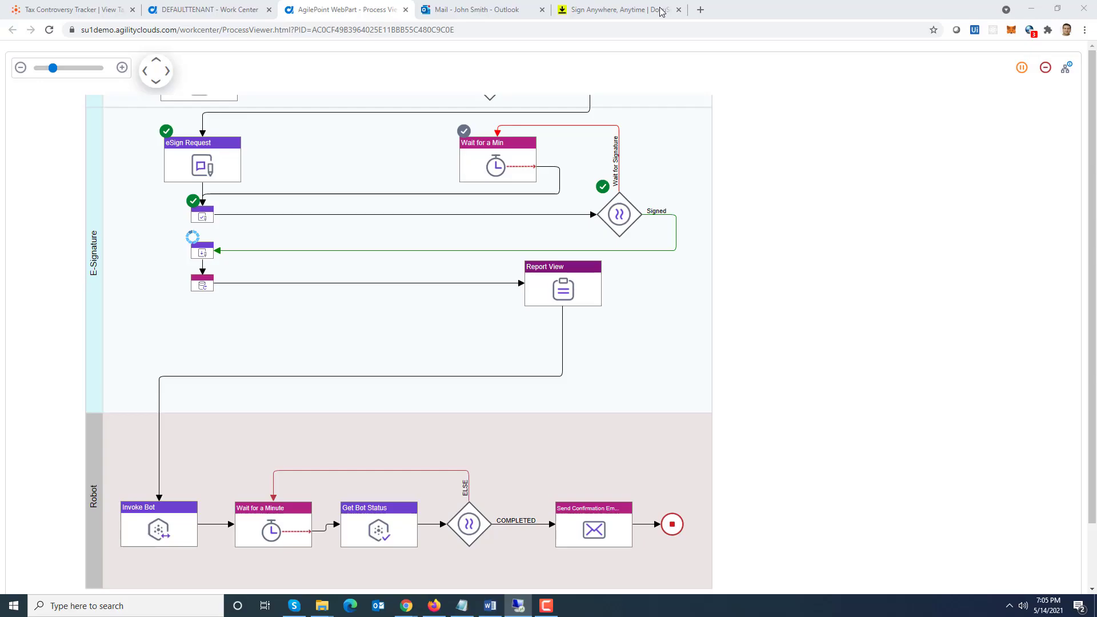